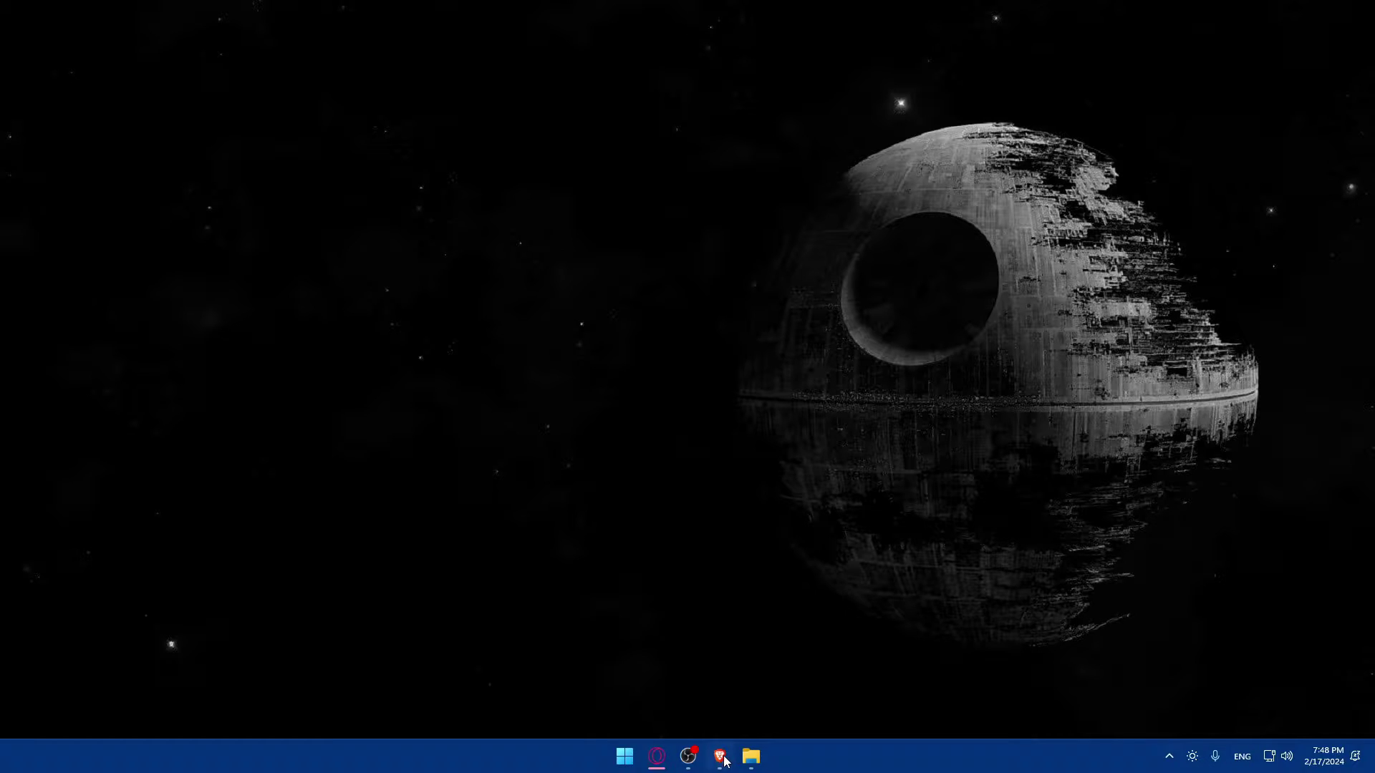
# Step: Move the pinned Brave icon to second place on the Windows taskbar
pyautogui.moveTo(726, 760); pyautogui.dragTo(628, 759)
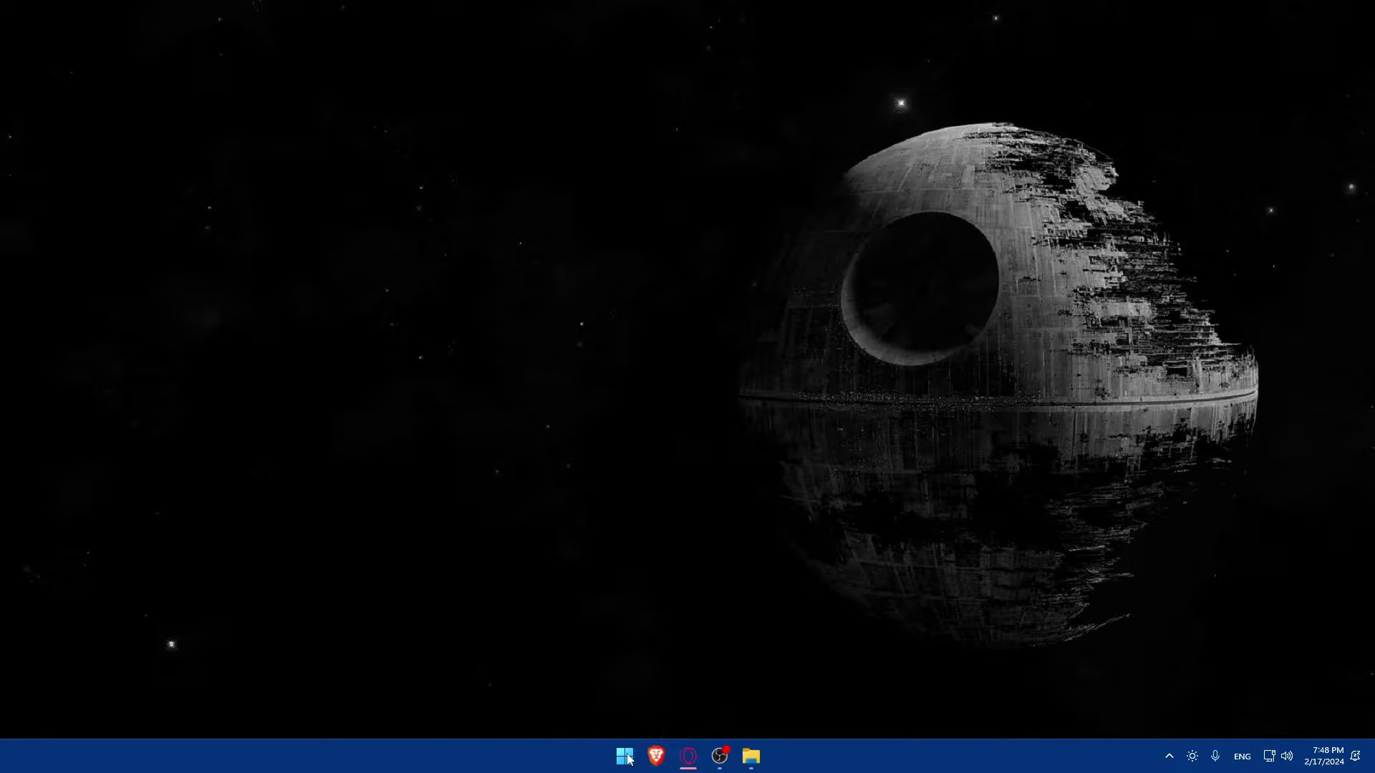
# Step: Launch Brave and load webflow.com
pyautogui.click(750, 756)
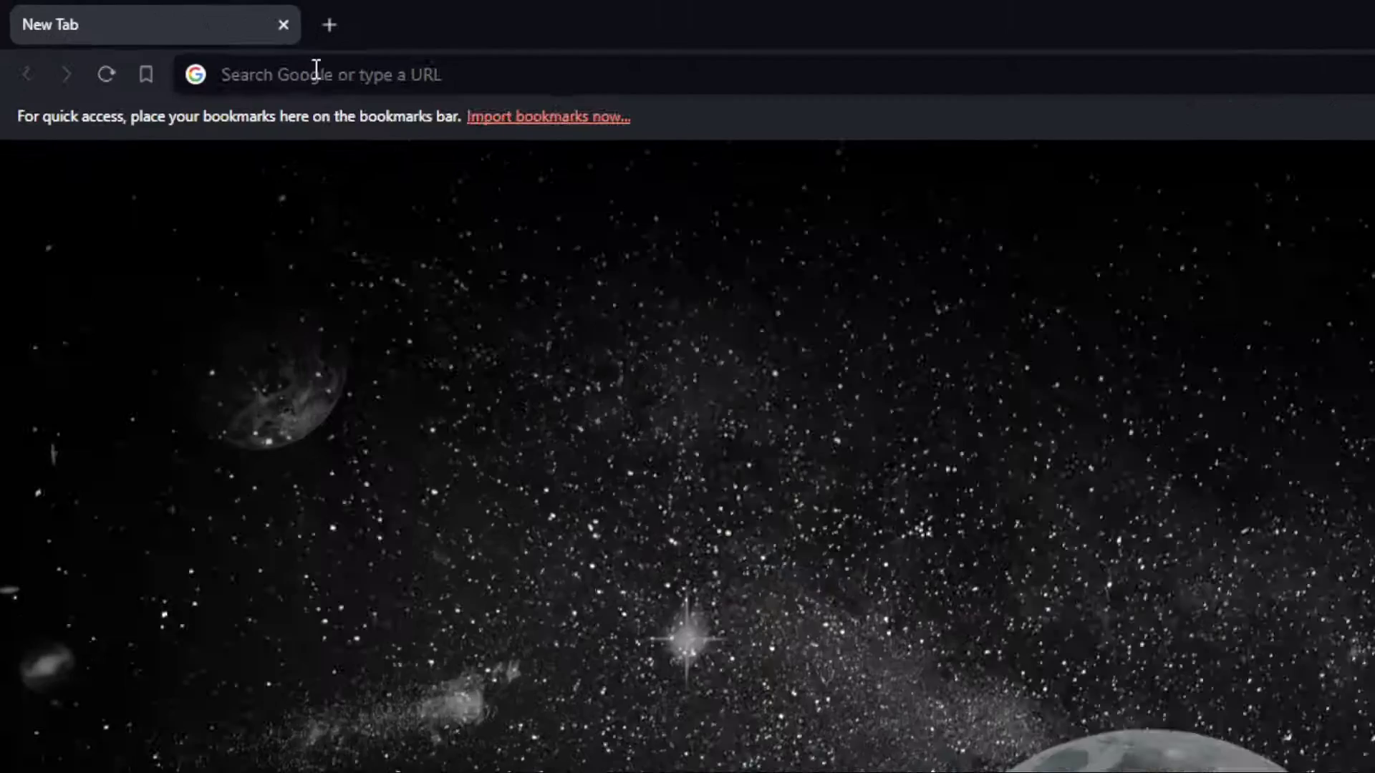
pyautogui.click(182, 41)
pyautogui.write('web')
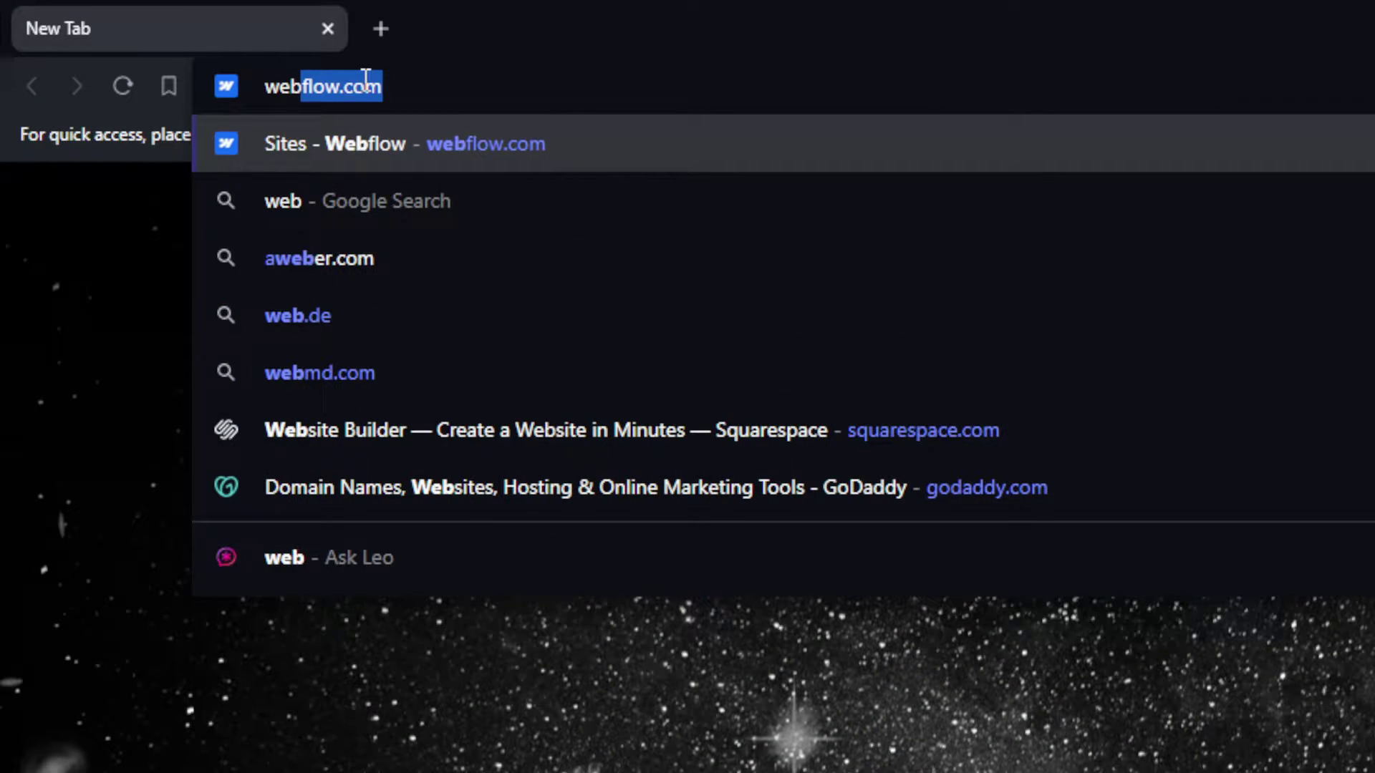
pyautogui.write('flow.com')
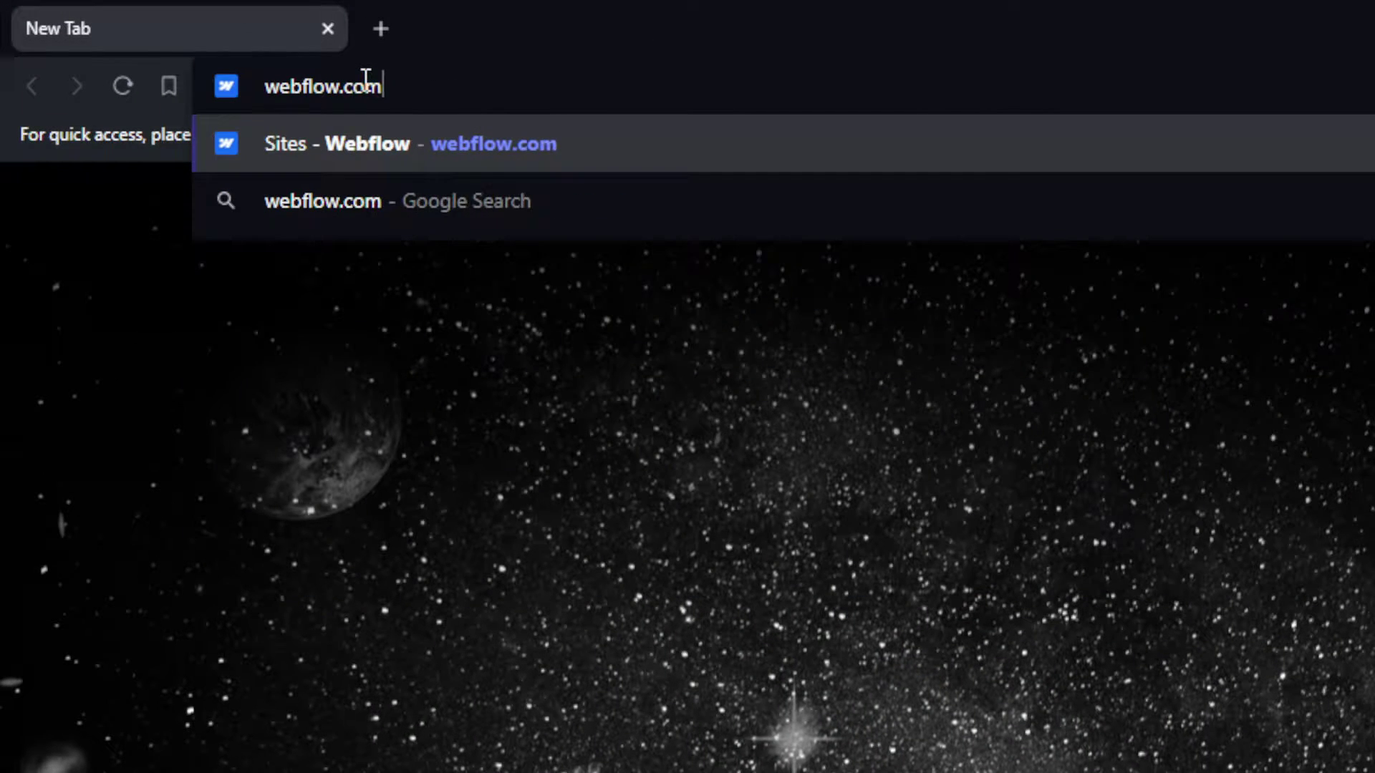
pyautogui.press('Return')
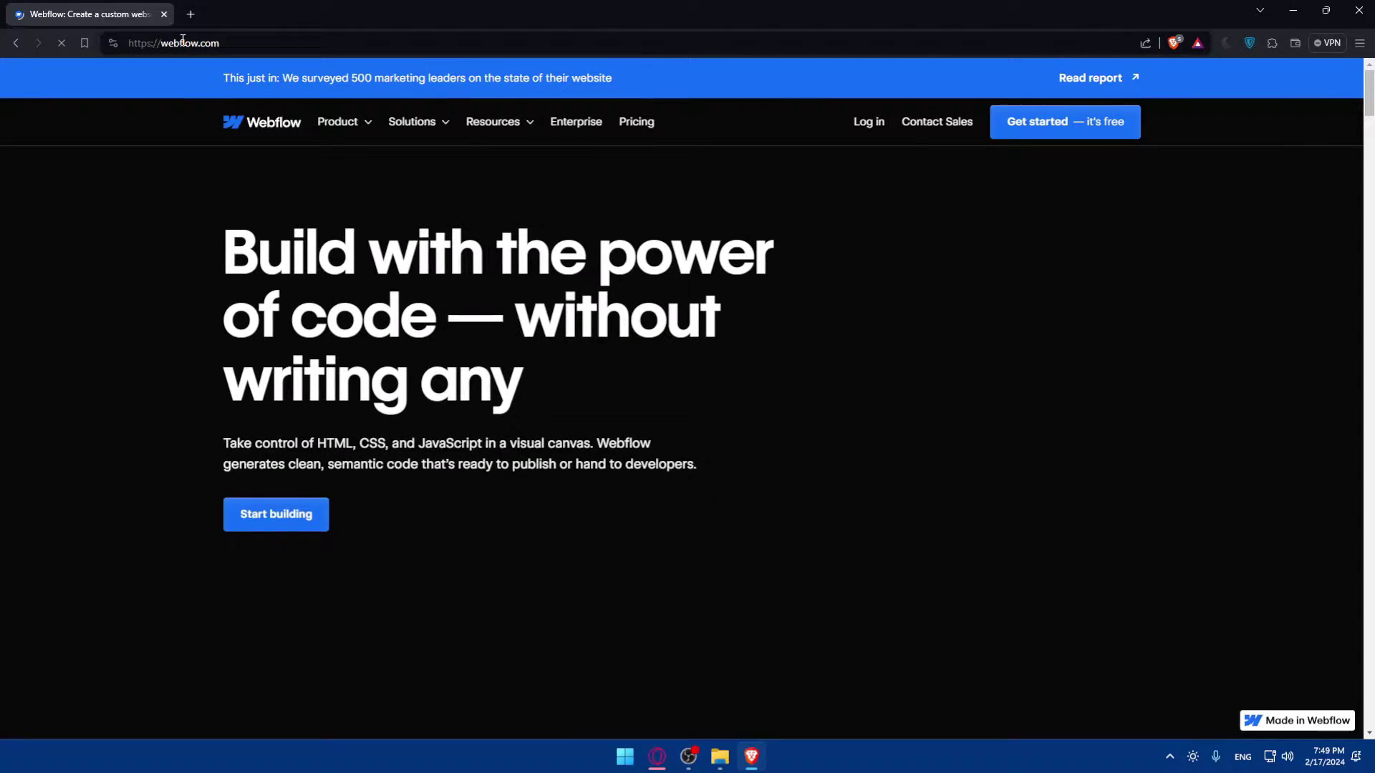
# Step: Scroll the Webflow homepage through its product and feature sections down to resources
pyautogui.scroll(-5, 612, 346)
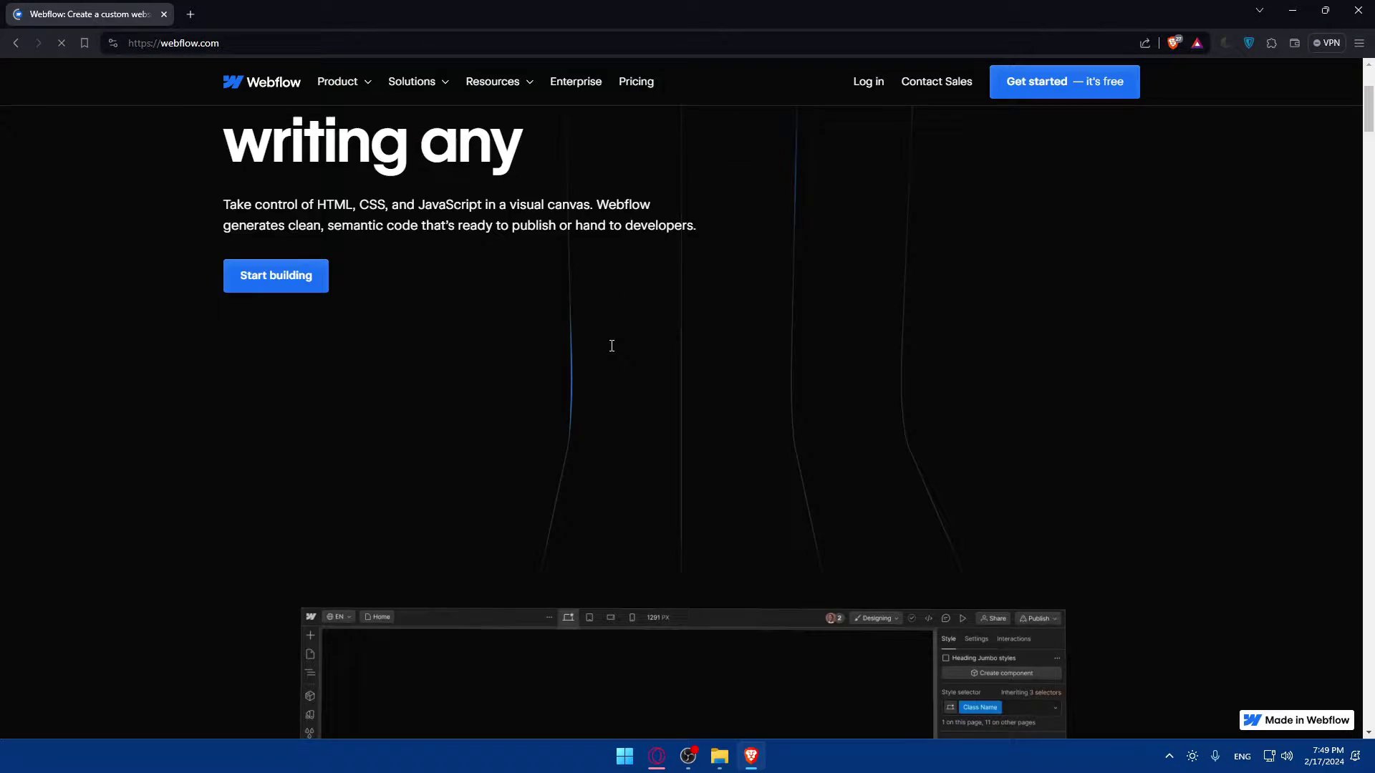
pyautogui.scroll(3, 612, 346)
pyautogui.scroll(2, 610, 345)
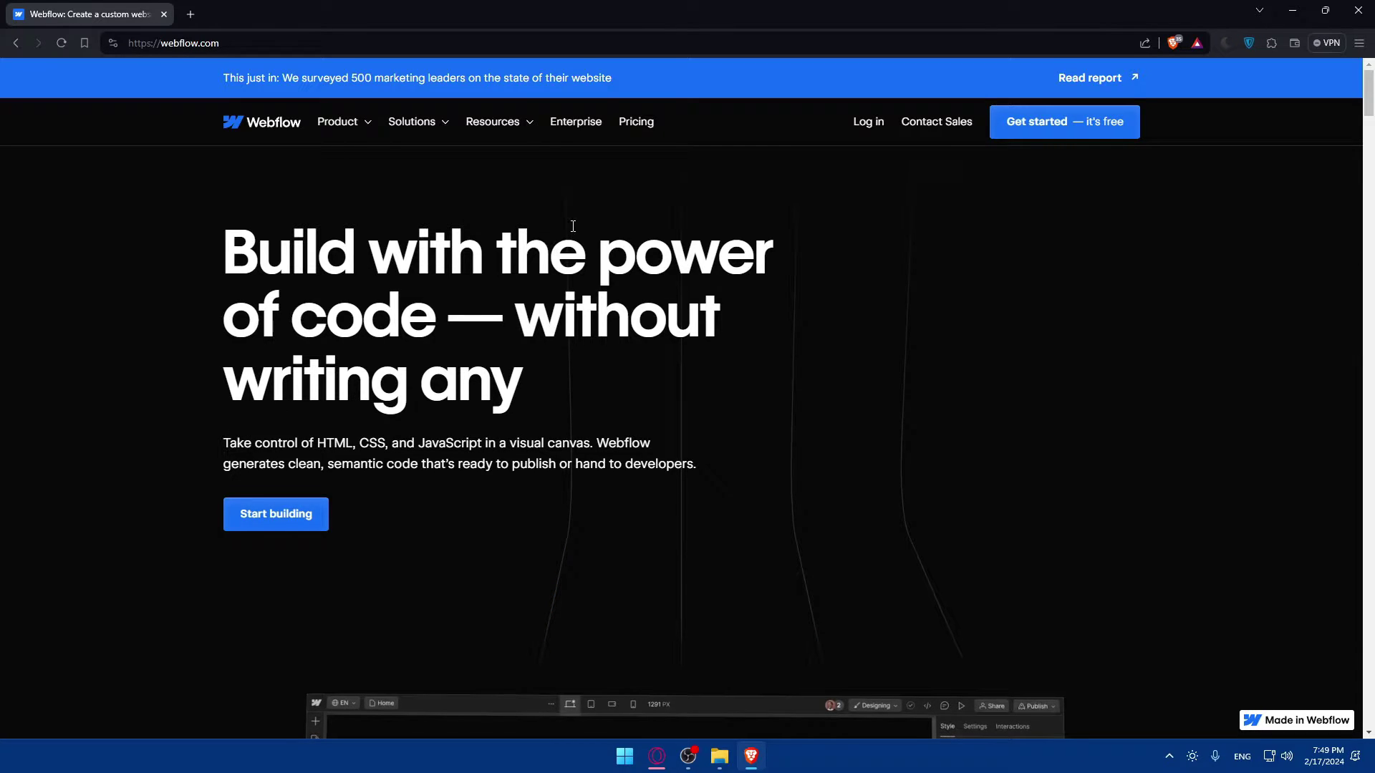
pyautogui.scroll(-20, 572, 226)
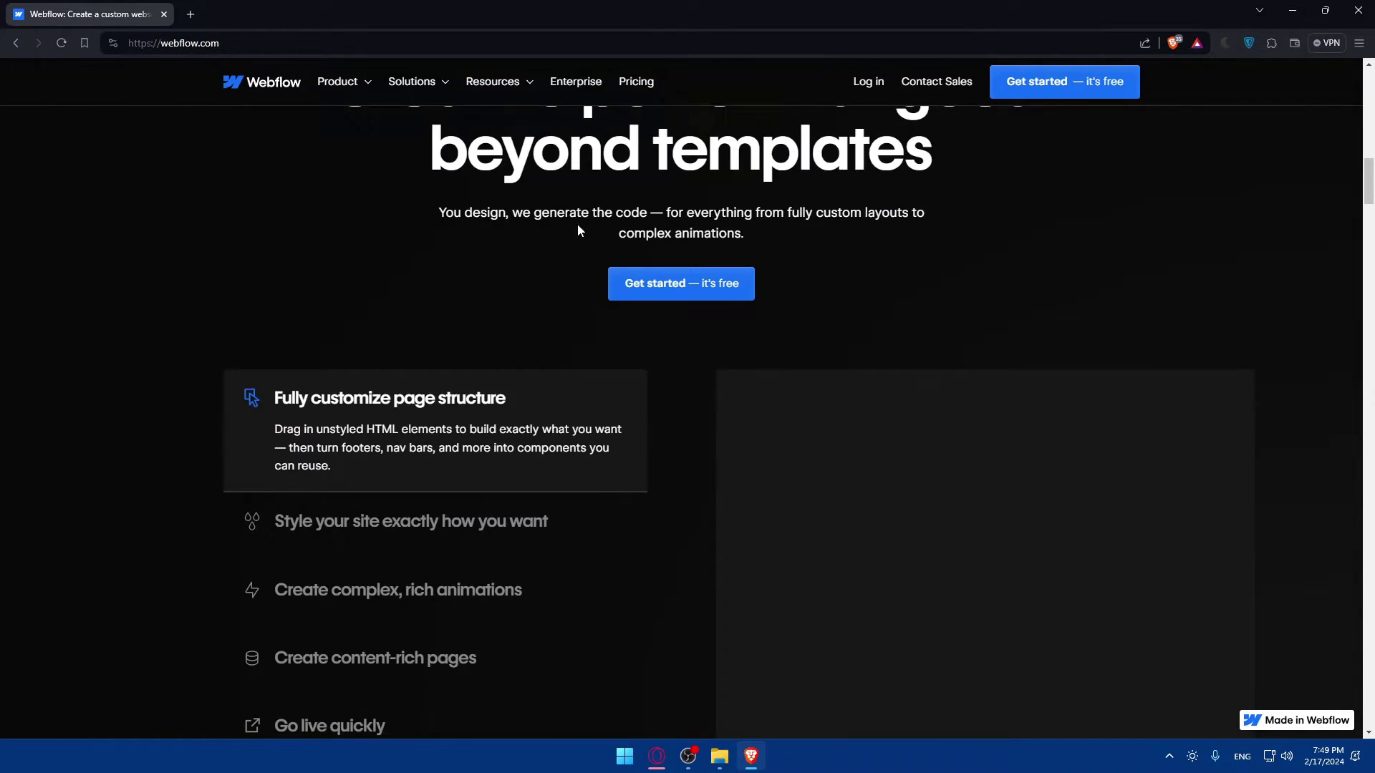
pyautogui.scroll(-10, 579, 227)
pyautogui.scroll(7, 592, 237)
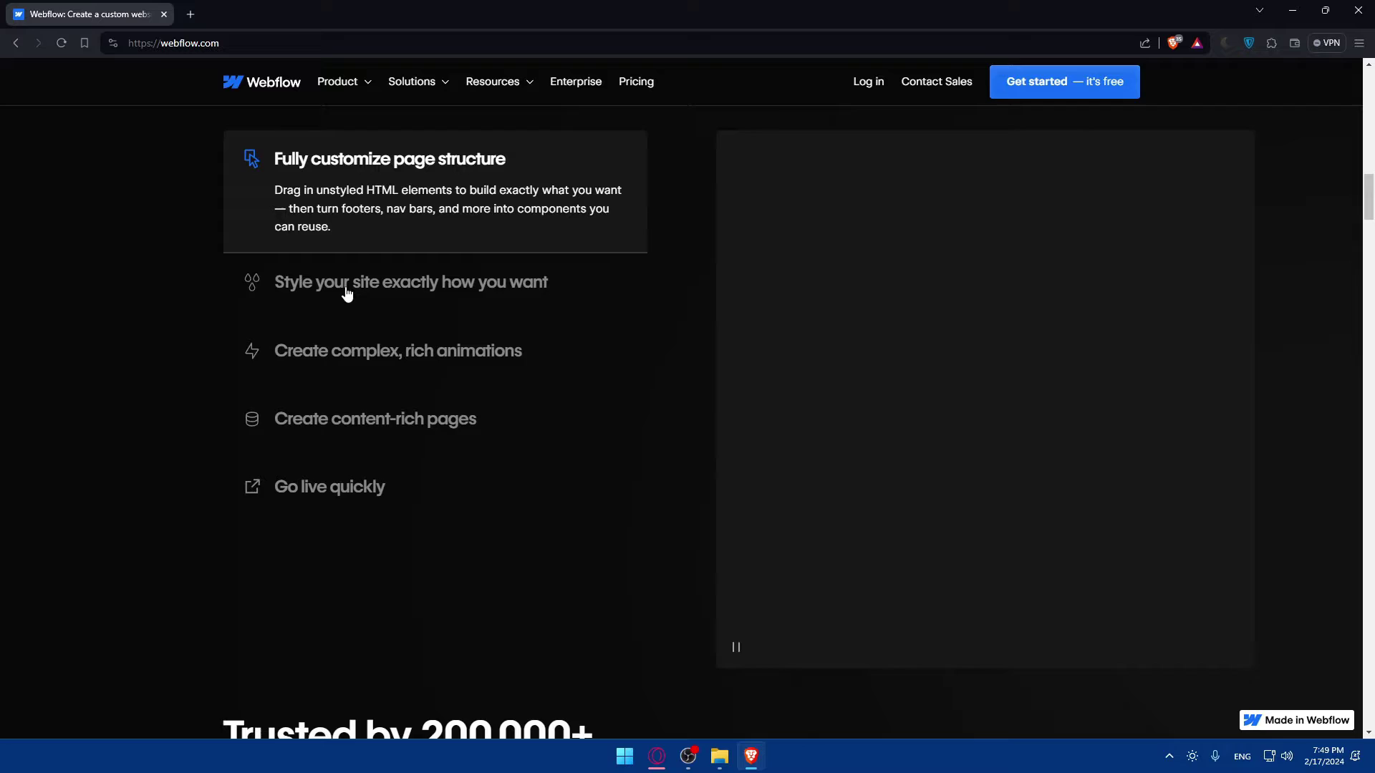
pyautogui.scroll(-15, 347, 292)
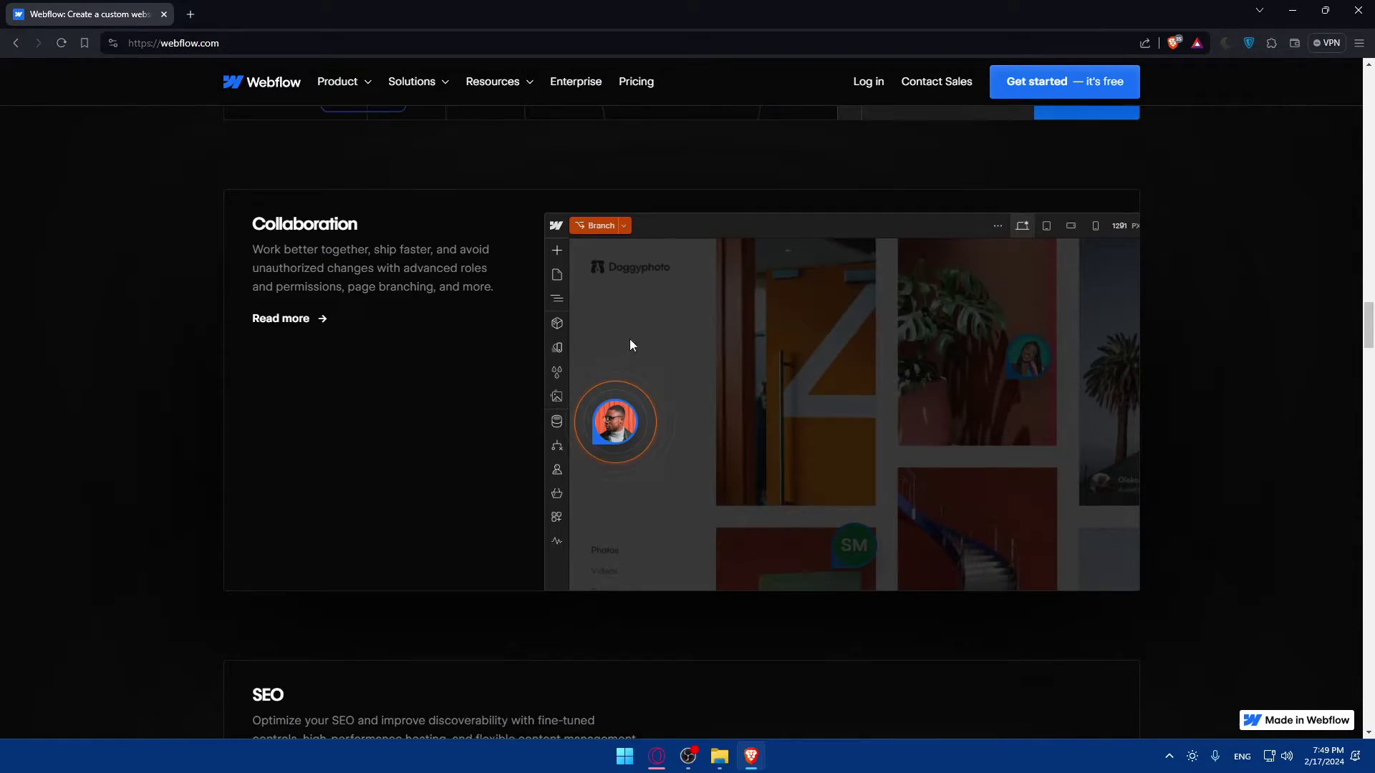
pyautogui.scroll(-15, 630, 340)
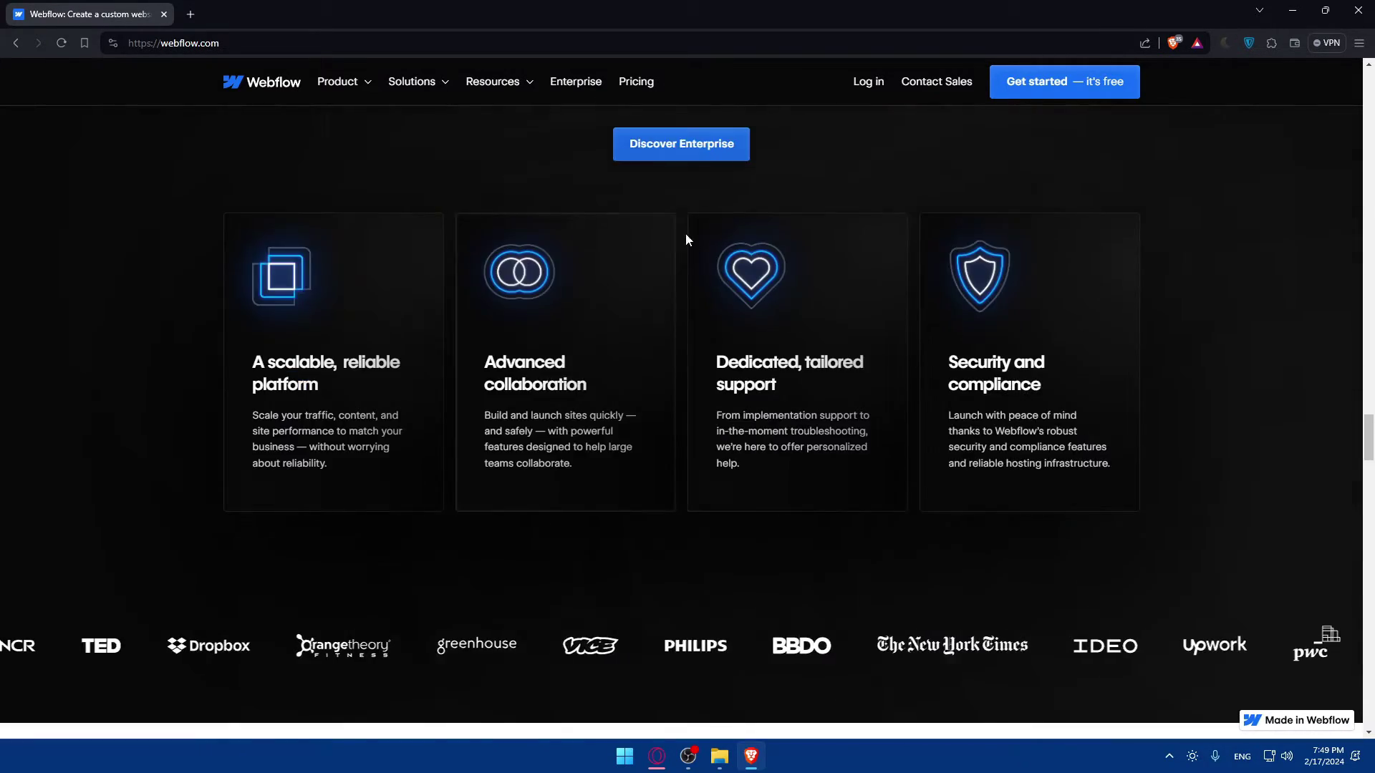
pyautogui.scroll(-15, 685, 234)
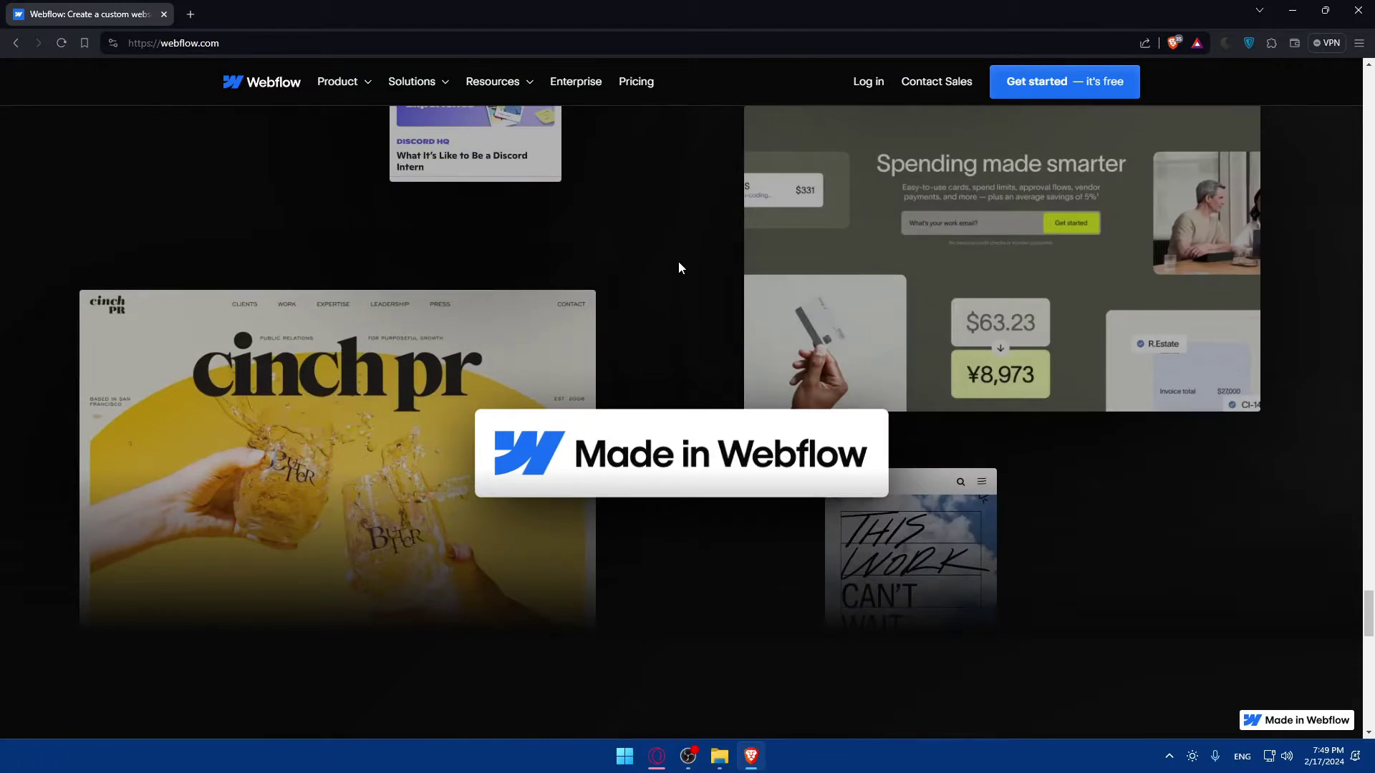
pyautogui.scroll(-10, 679, 266)
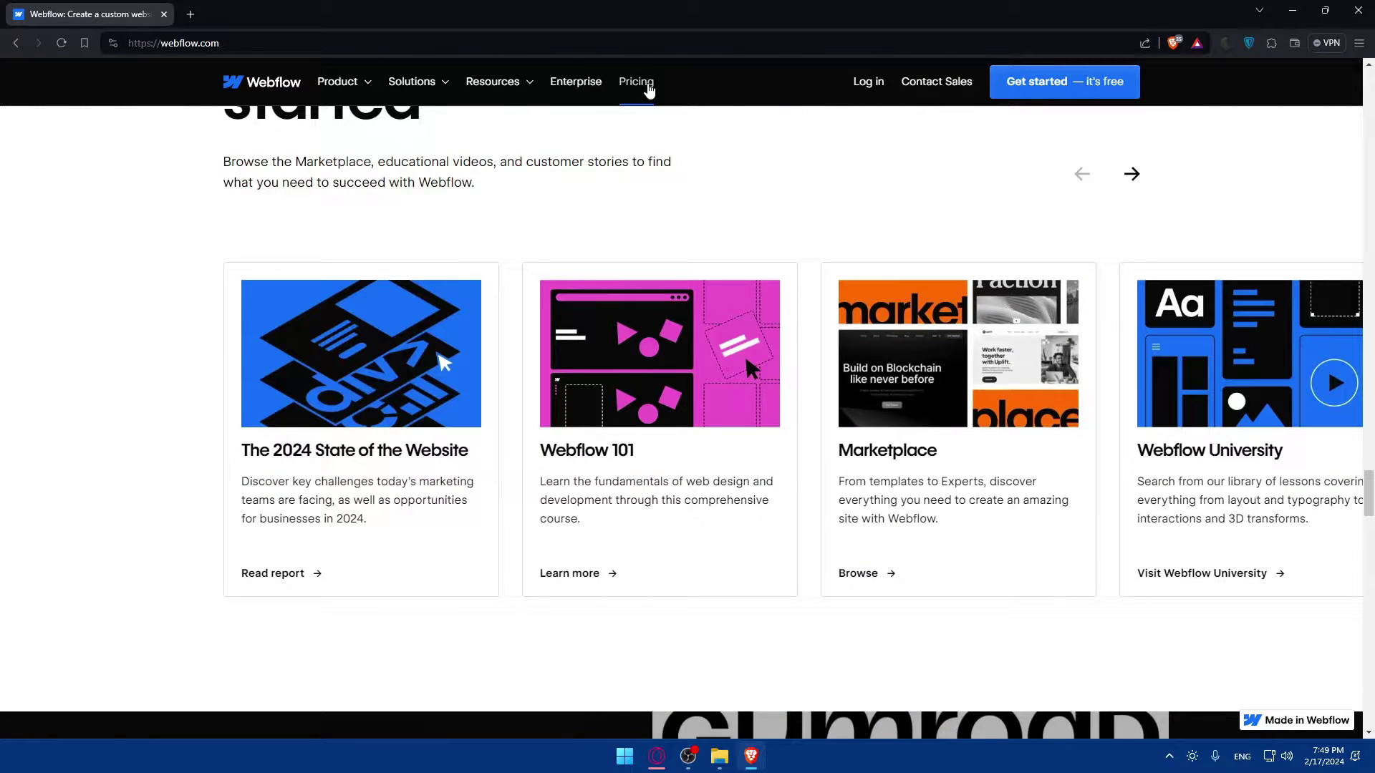
# Step: View the Ecommerce site plan prices on Webflow's pricing page
pyautogui.click(649, 87)
pyautogui.scroll(-10, 673, 194)
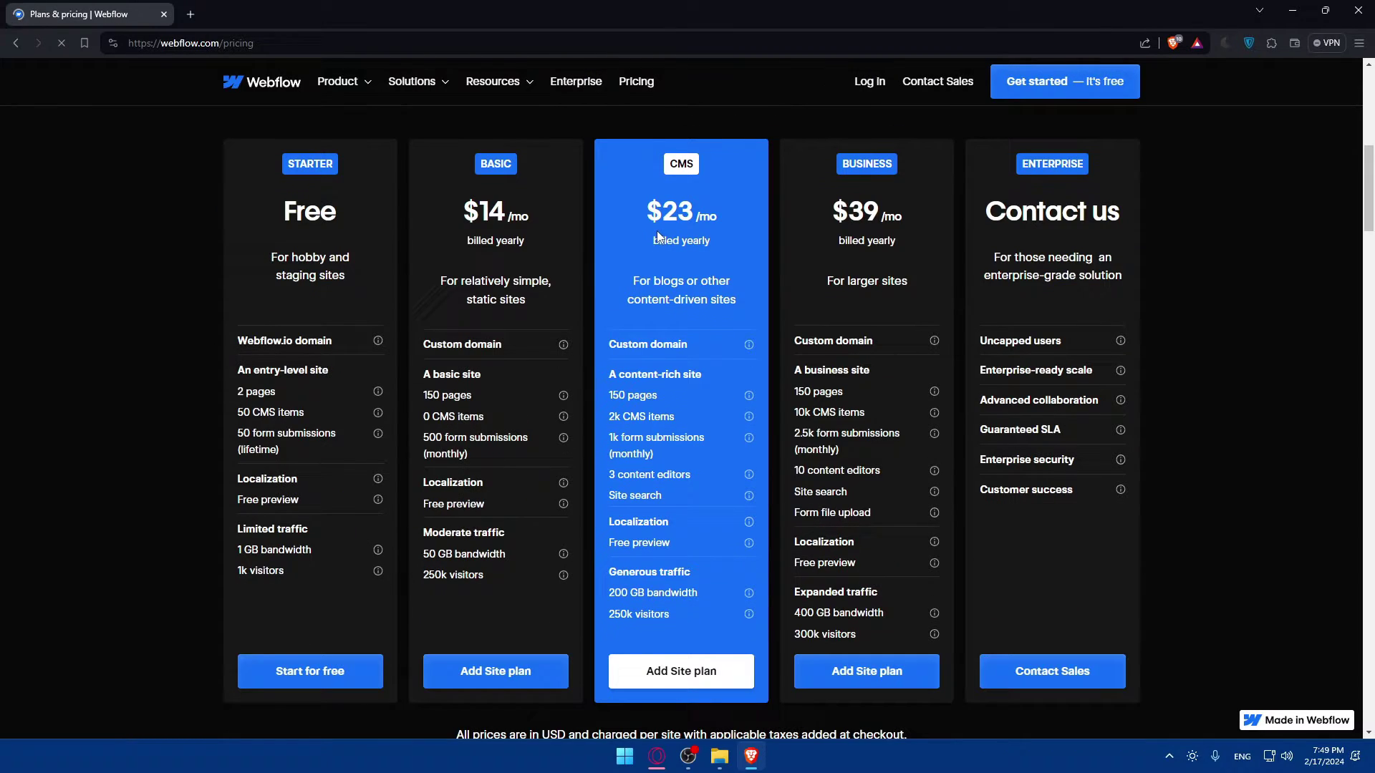
pyautogui.scroll(3, 658, 236)
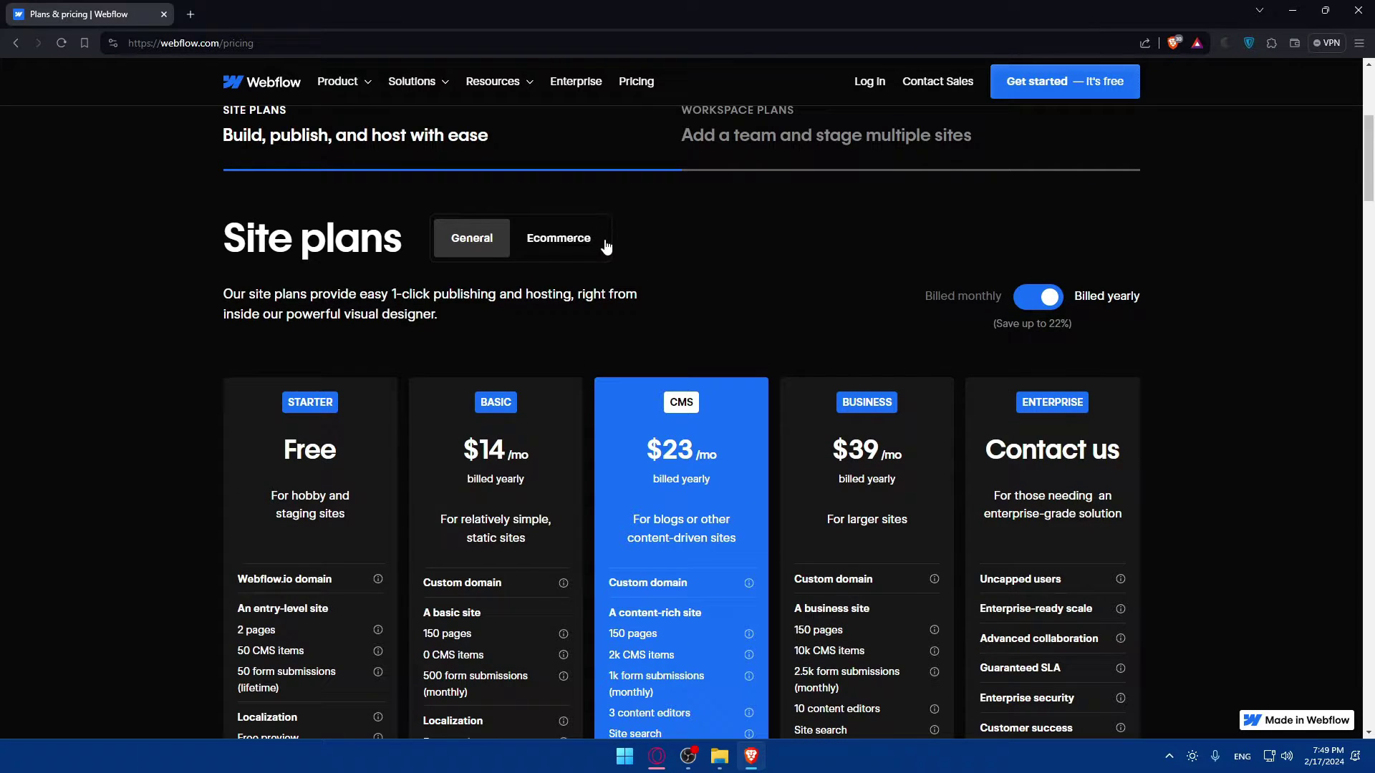
pyautogui.click(602, 242)
pyautogui.scroll(-3, 627, 329)
pyautogui.scroll(2, 627, 330)
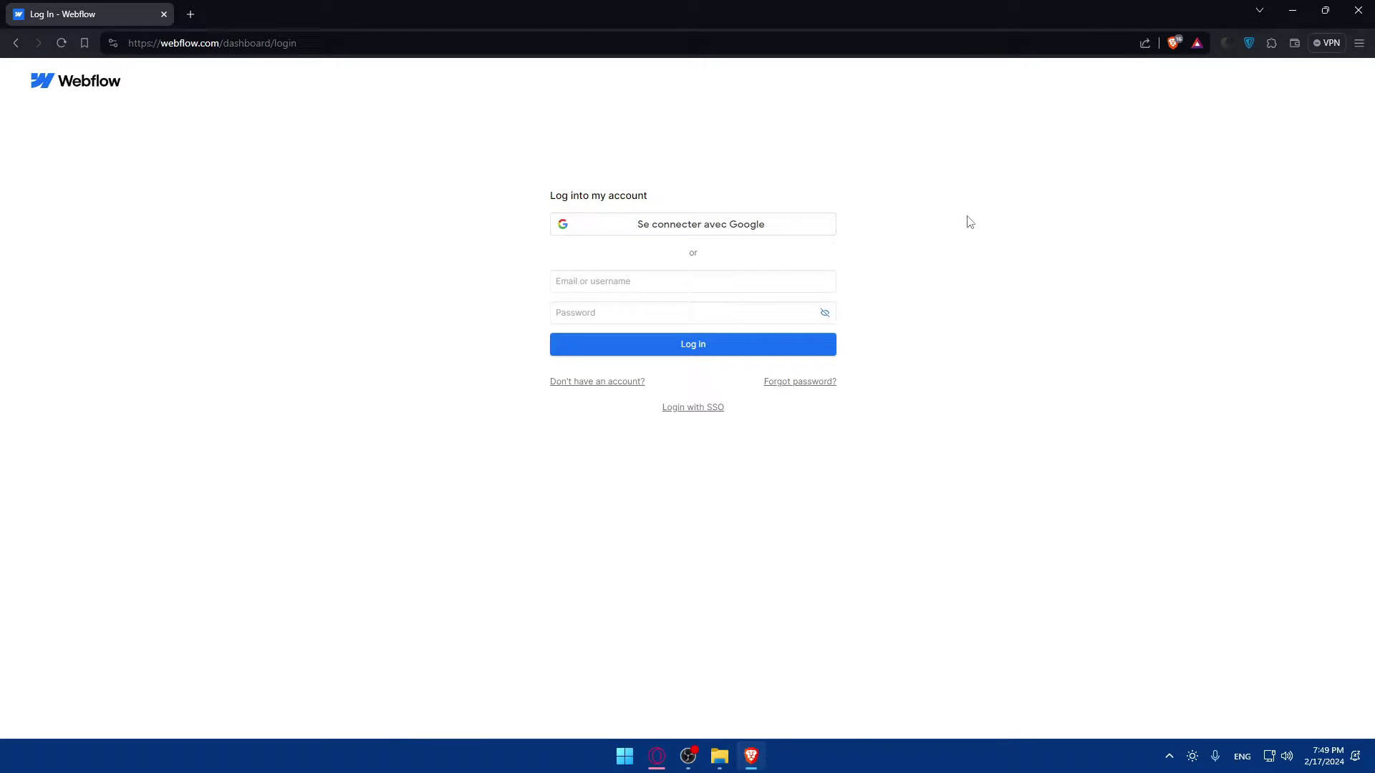
pyautogui.hotkey('alt', 'Left')
# Step: Log in to Webflow with a Google account to reach the Sites dashboard
pyautogui.click(1049, 90)
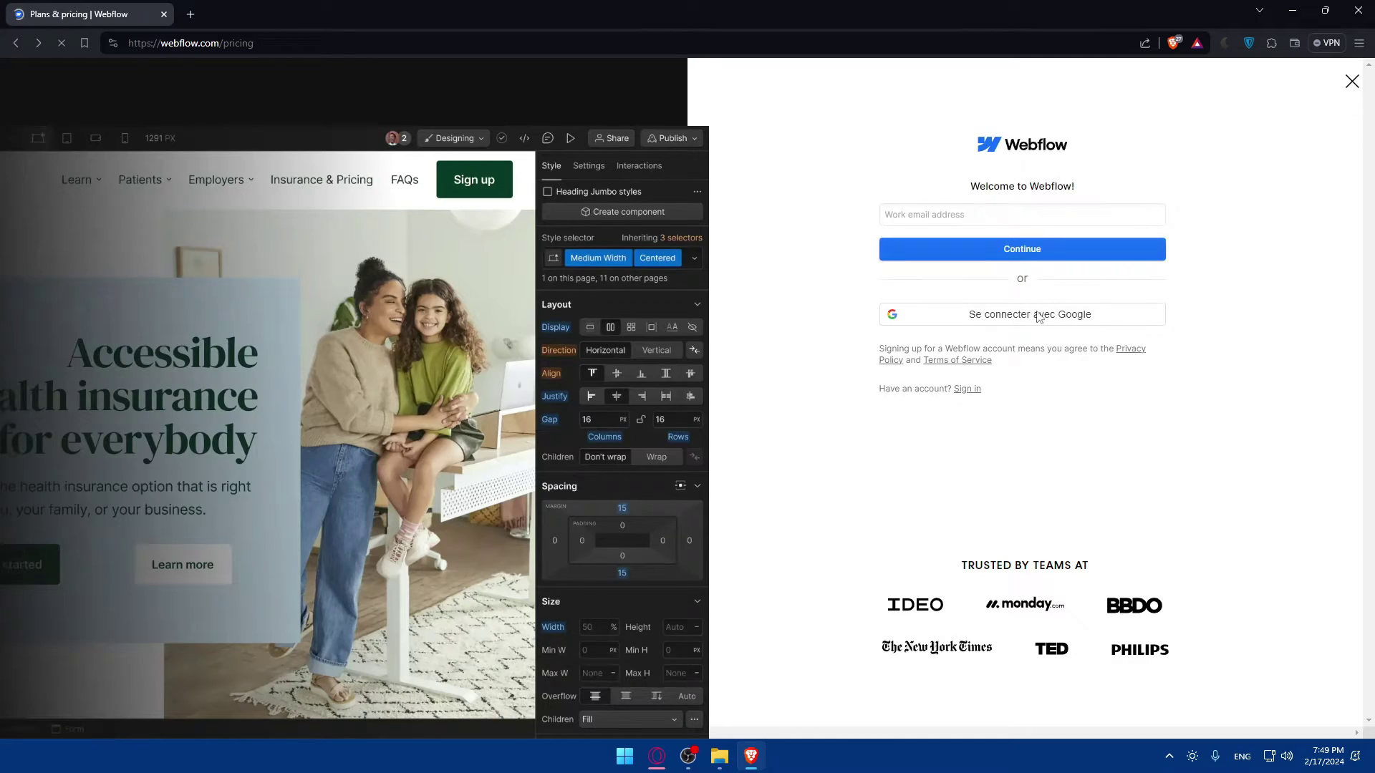
pyautogui.hotkey('alt', 'Left')
pyautogui.click(868, 81)
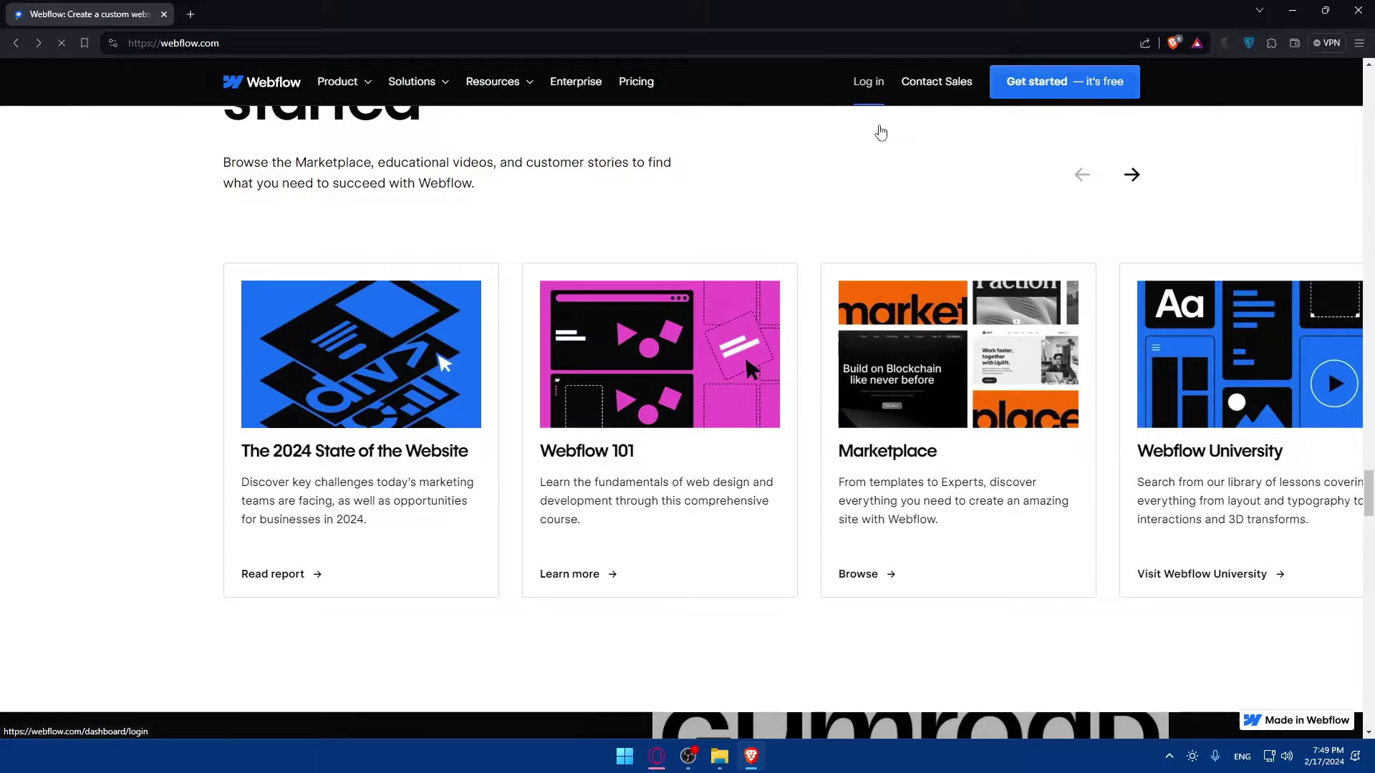
pyautogui.click(690, 222)
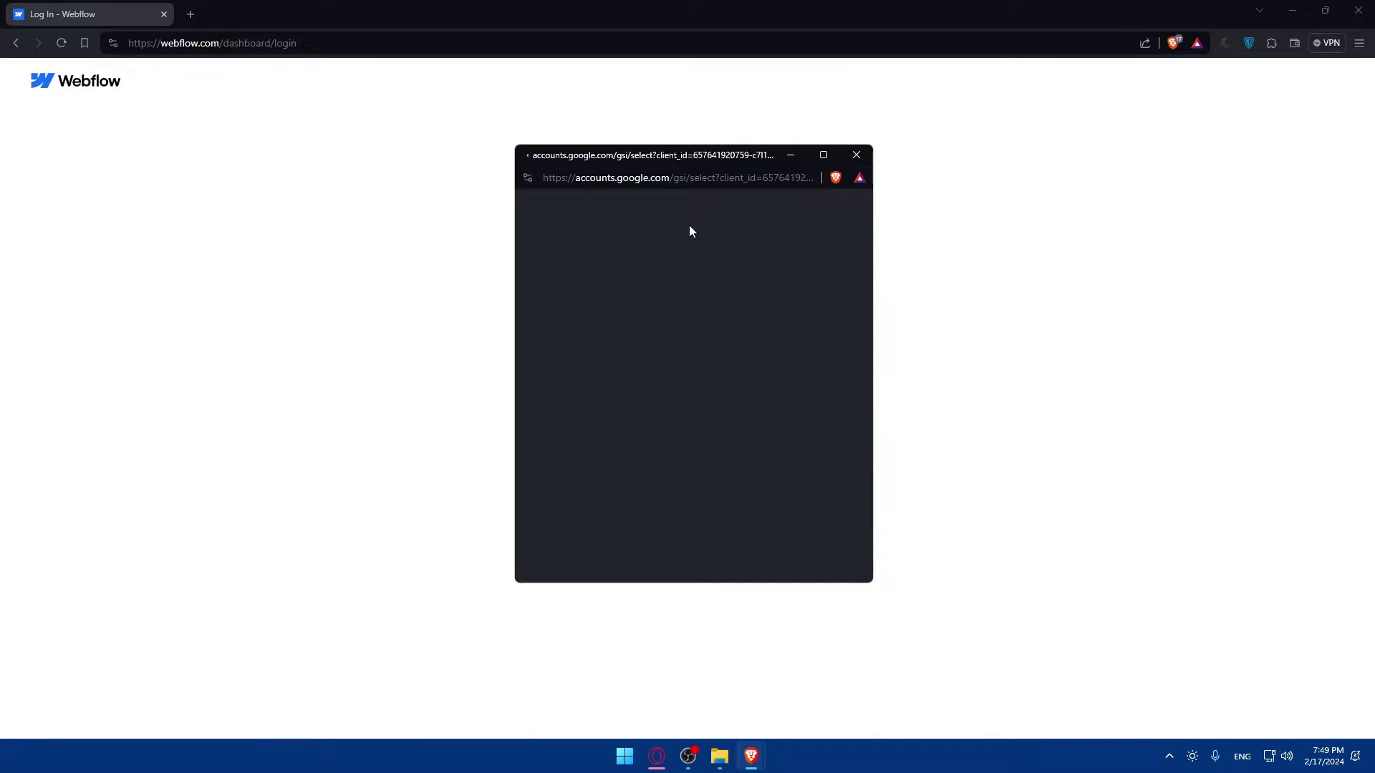
pyautogui.click(637, 340)
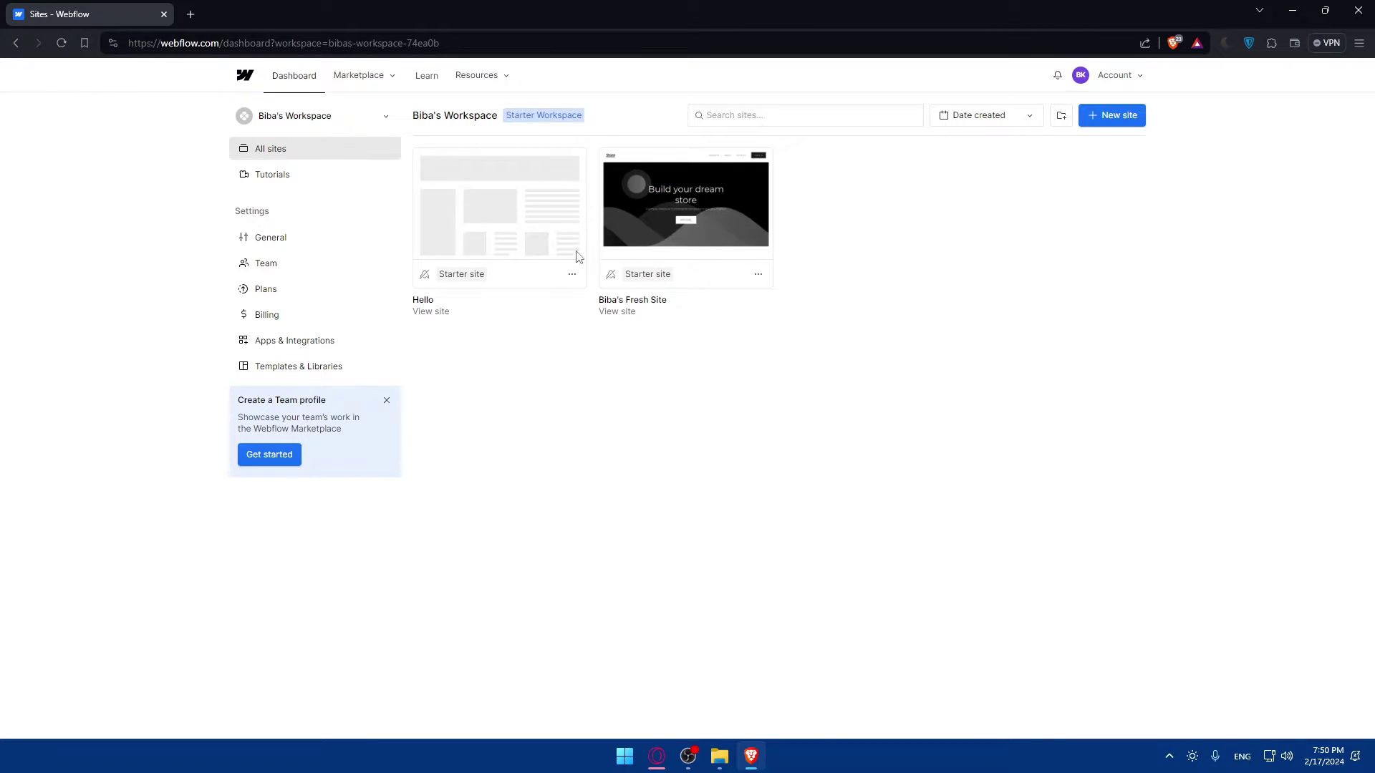
# Step: Open Biba's Fresh Site in the Designer and scroll its store page to the footer and back
pyautogui.moveTo(684, 244)
pyautogui.click(681, 204)
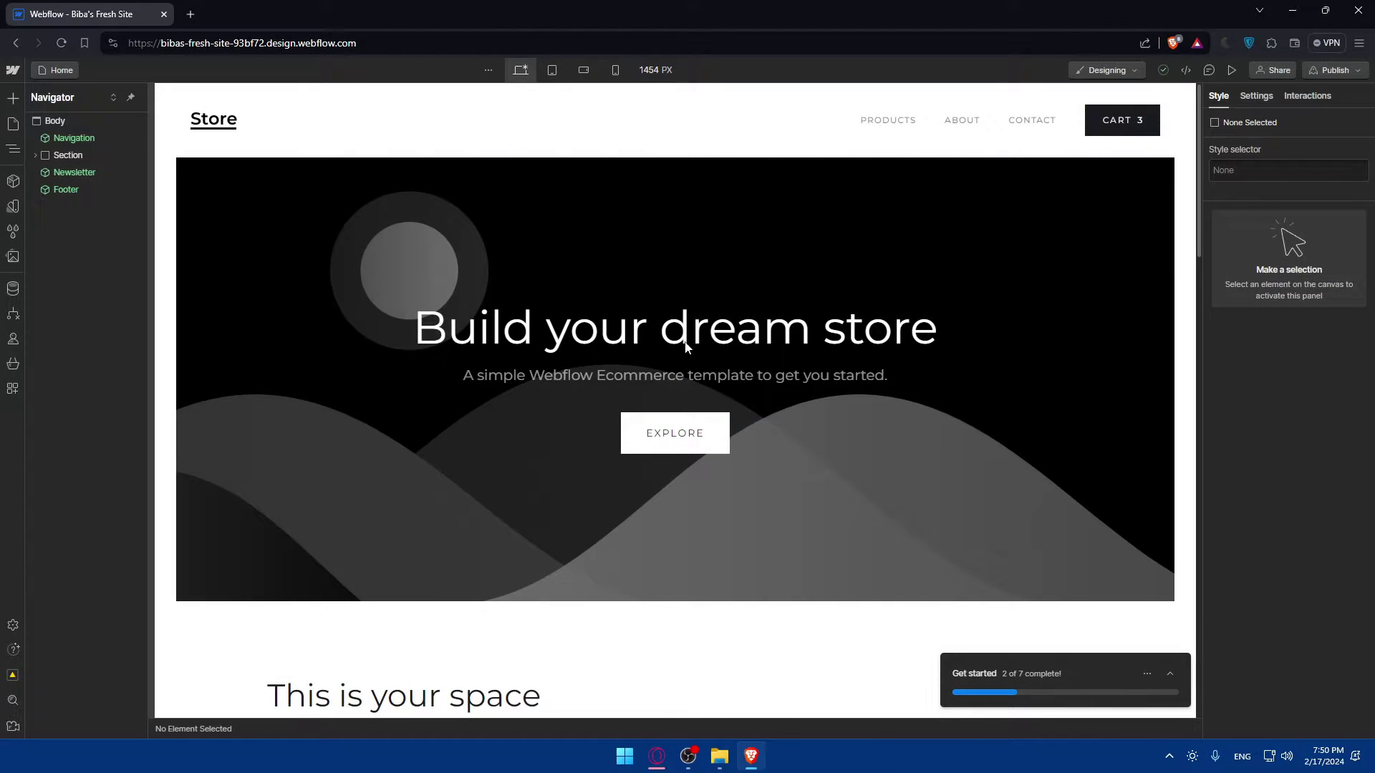
pyautogui.scroll(-15, 771, 179)
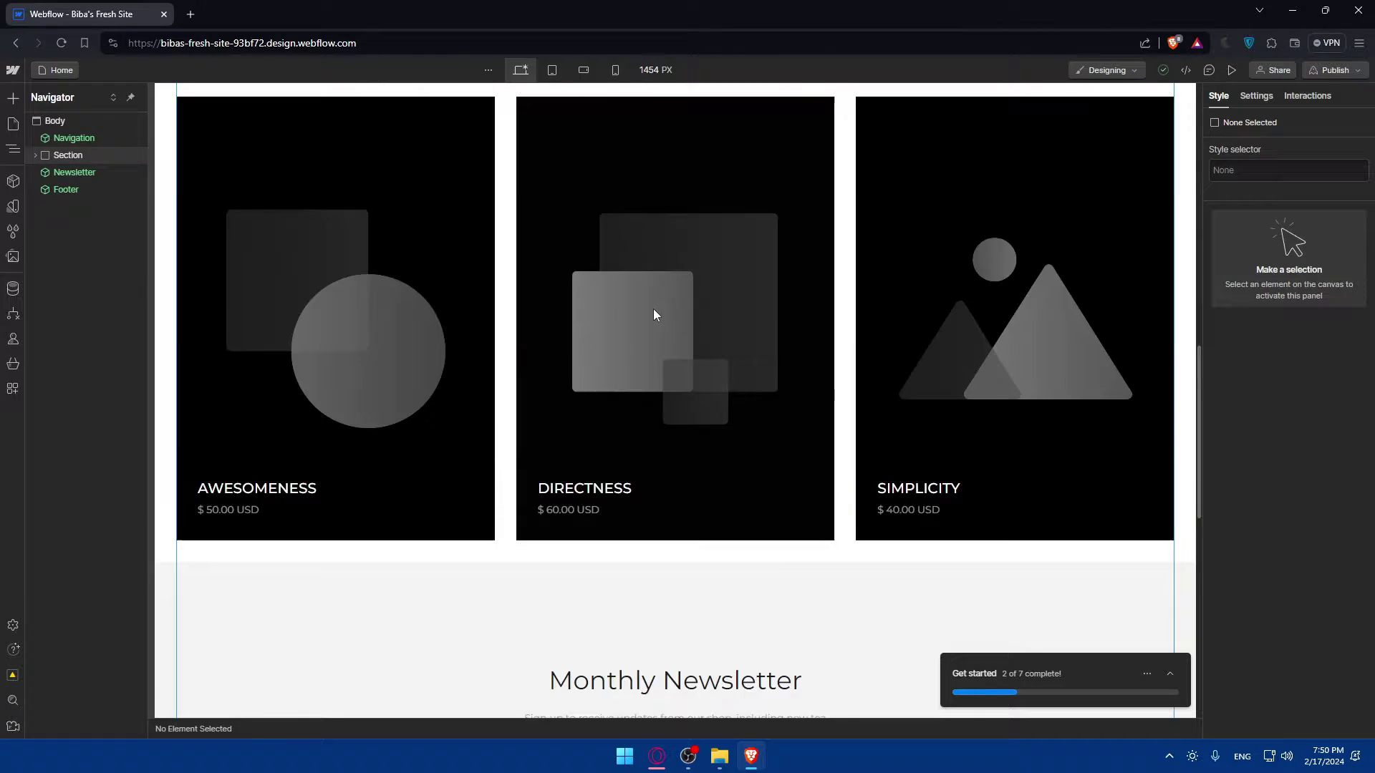
pyautogui.scroll(-5, 653, 312)
pyautogui.scroll(12, 621, 321)
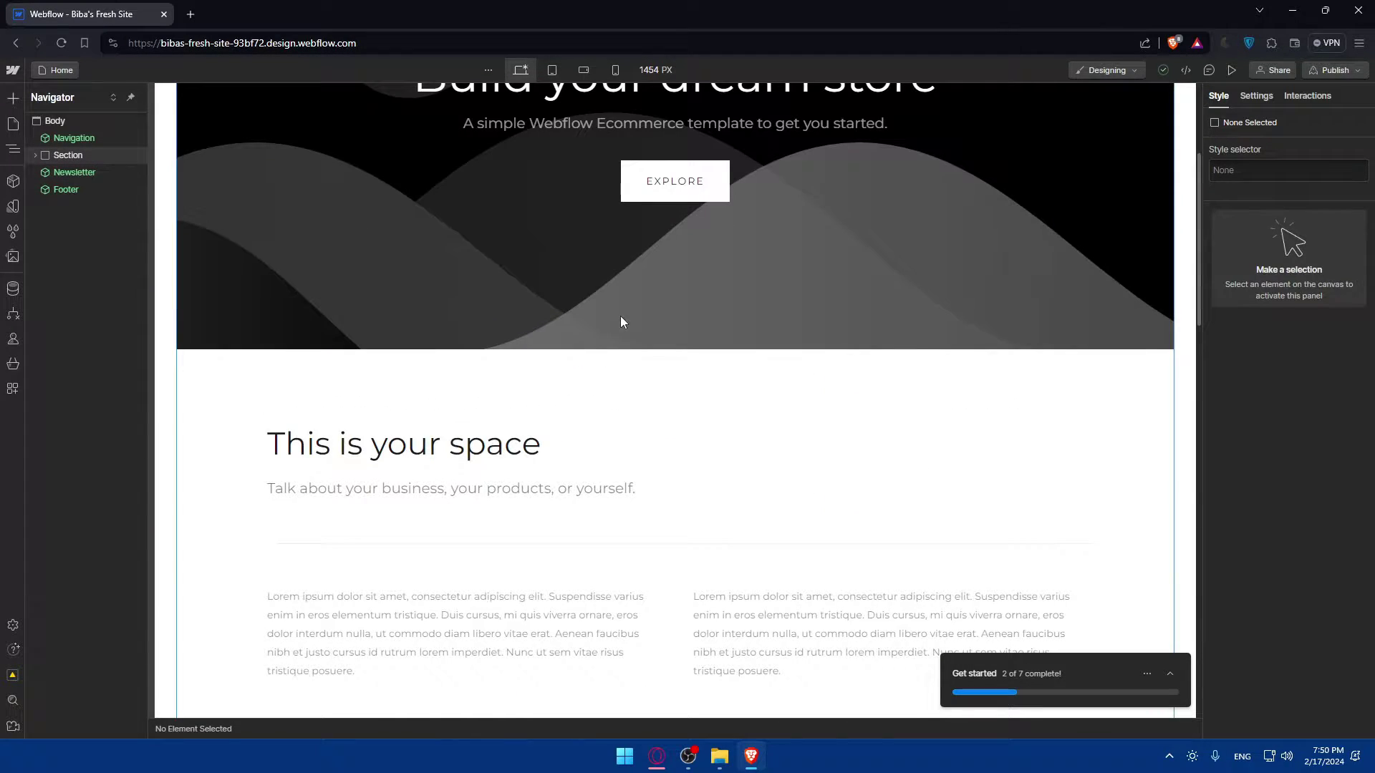
pyautogui.scroll(3, 621, 321)
pyautogui.scroll(-15, 620, 319)
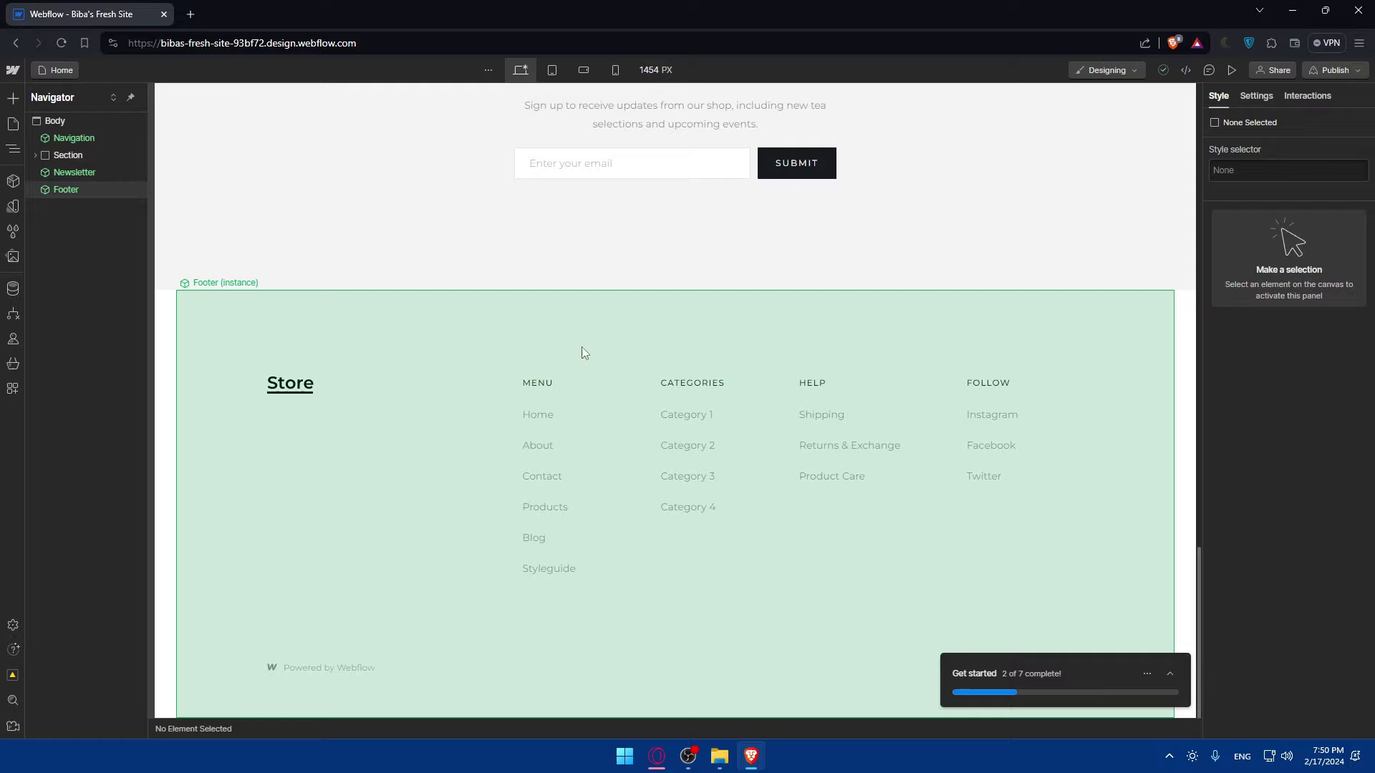
pyautogui.scroll(15, 463, 450)
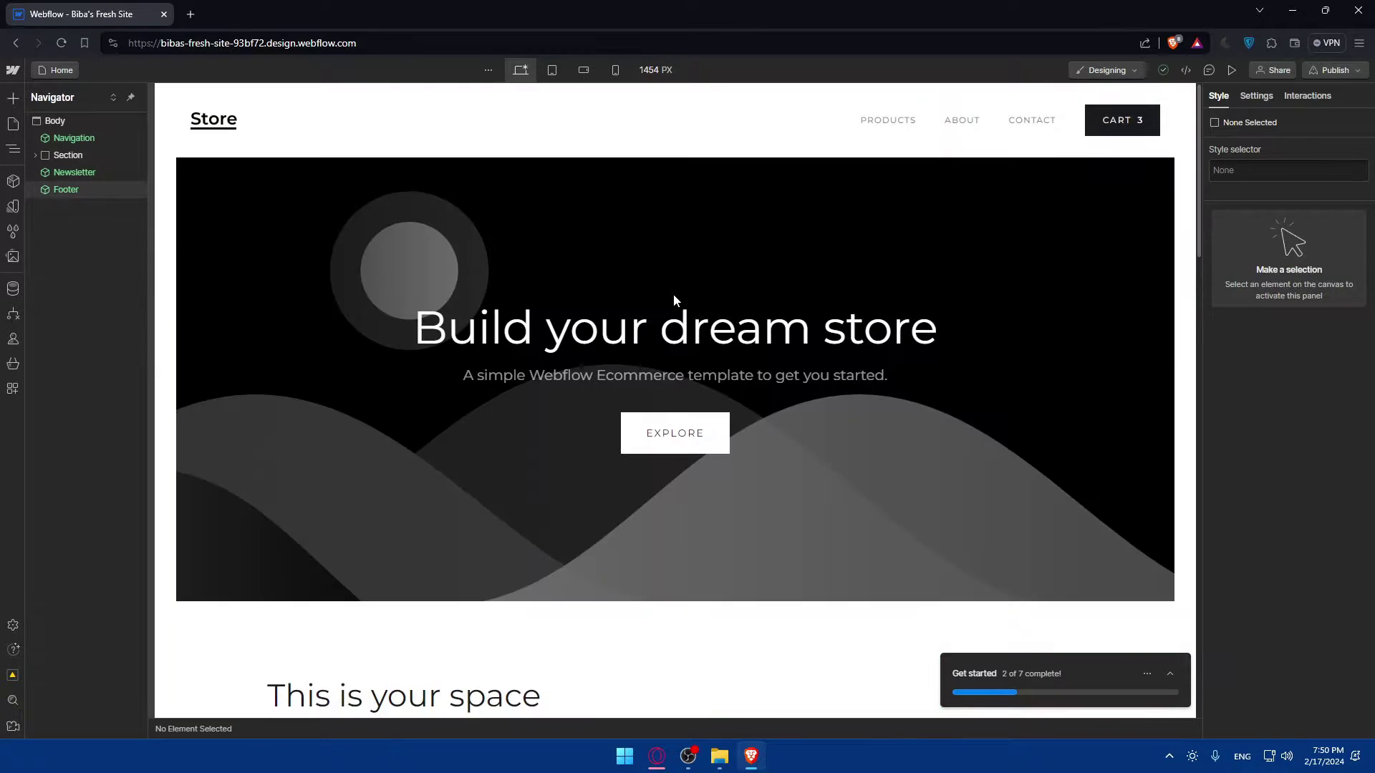
pyautogui.click(502, 322)
pyautogui.click(525, 96)
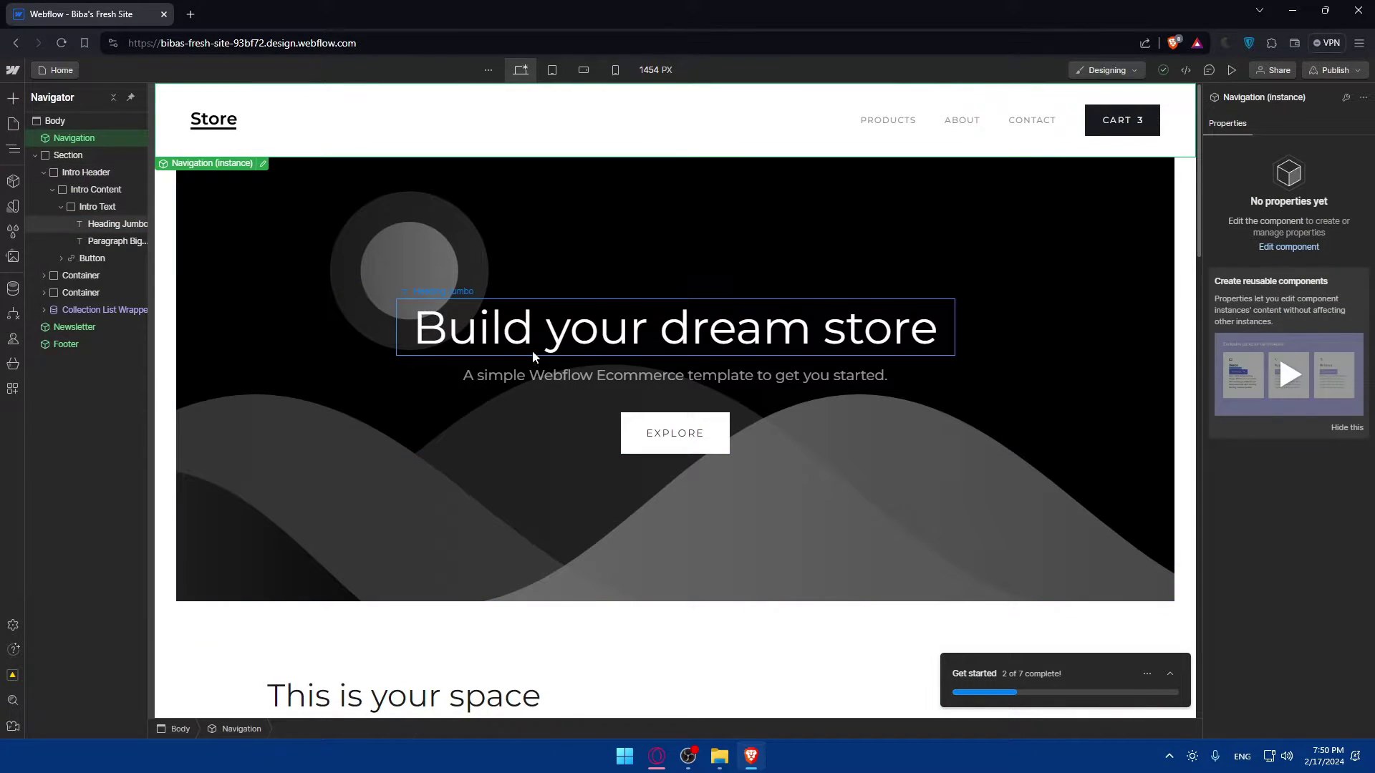
pyautogui.click(621, 384)
pyautogui.scroll(-15, 552, 337)
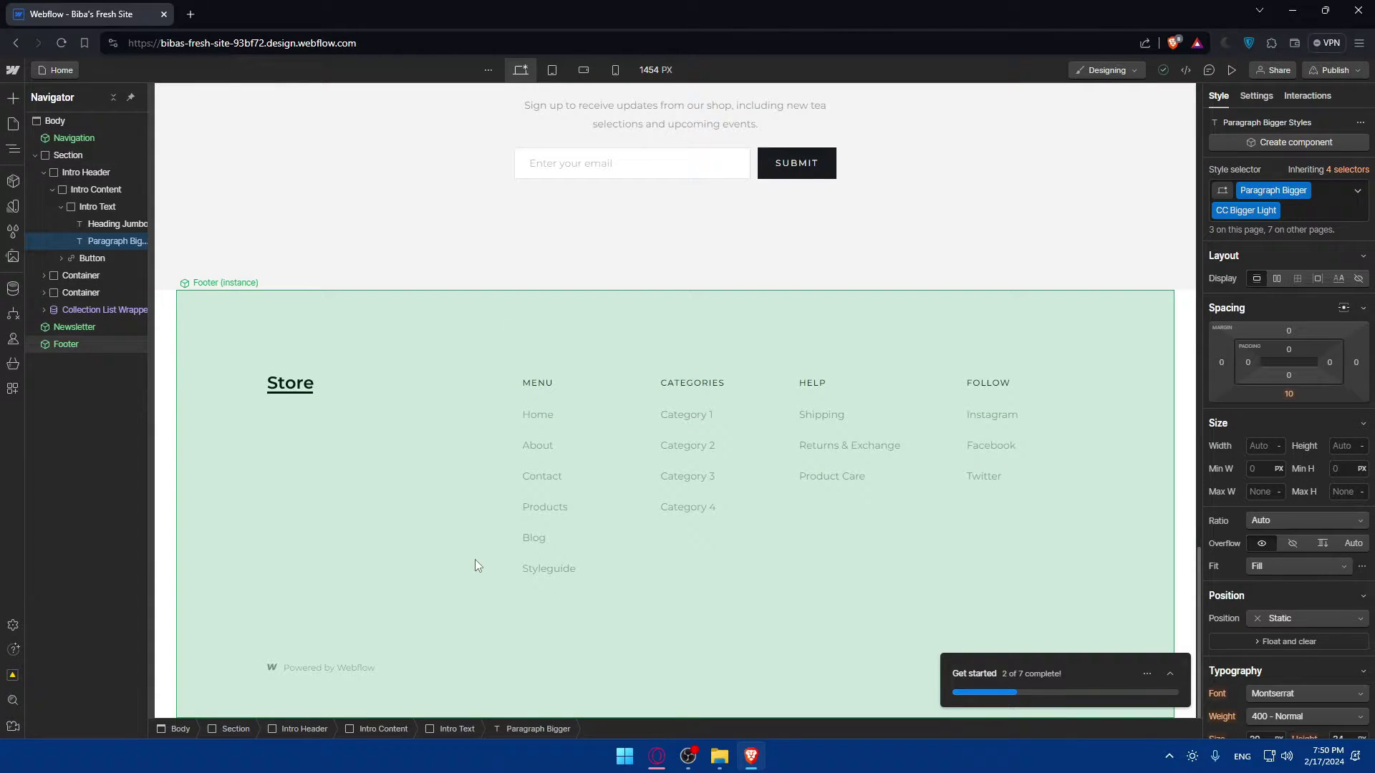
pyautogui.scroll(15, 474, 560)
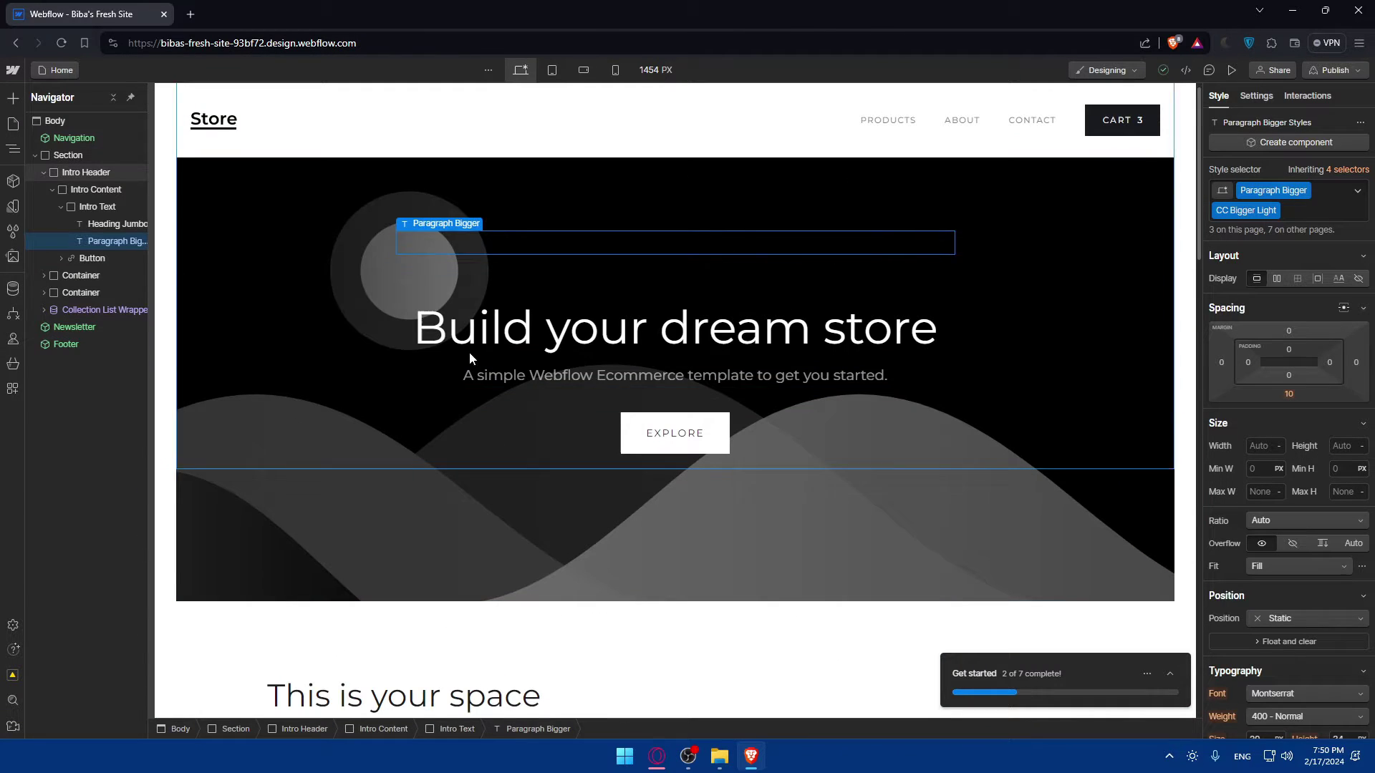
pyautogui.click(554, 71)
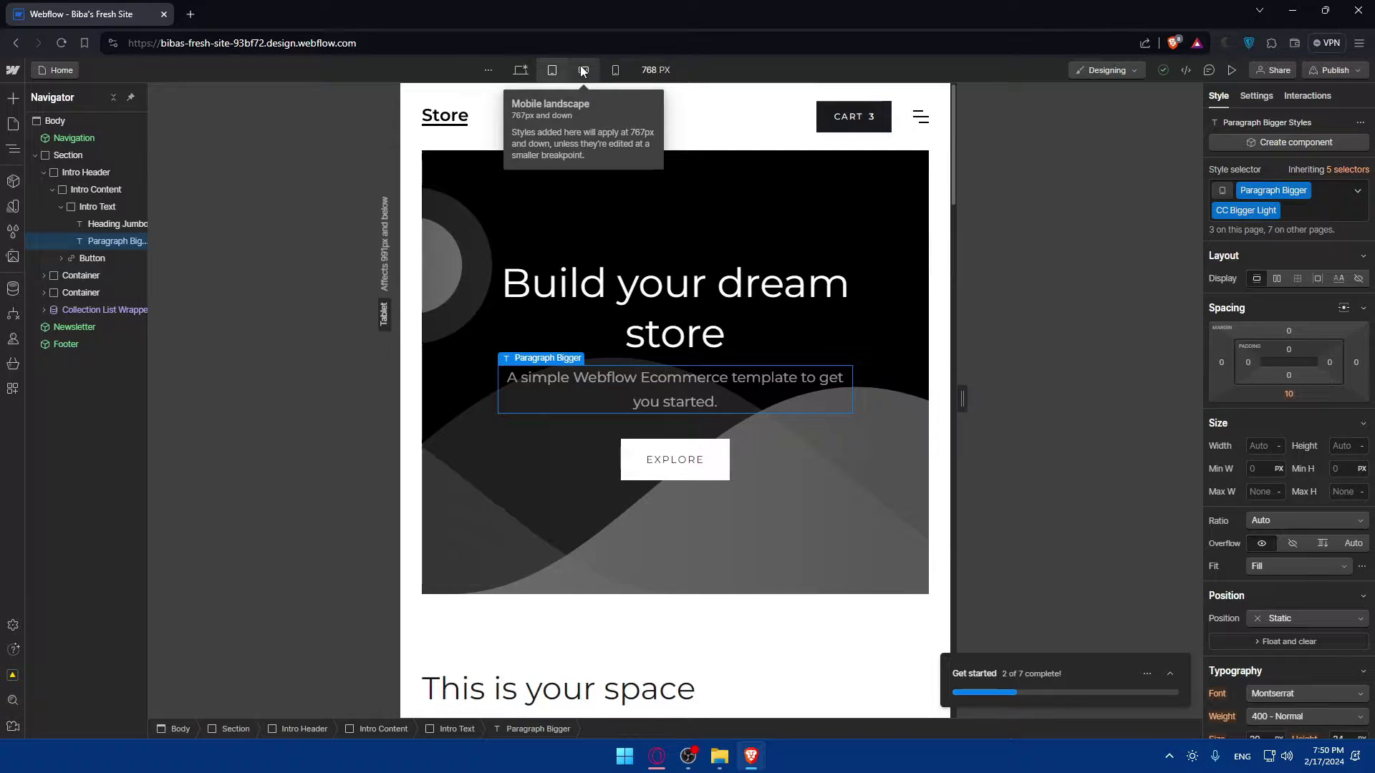
pyautogui.click(584, 70)
pyautogui.click(616, 70)
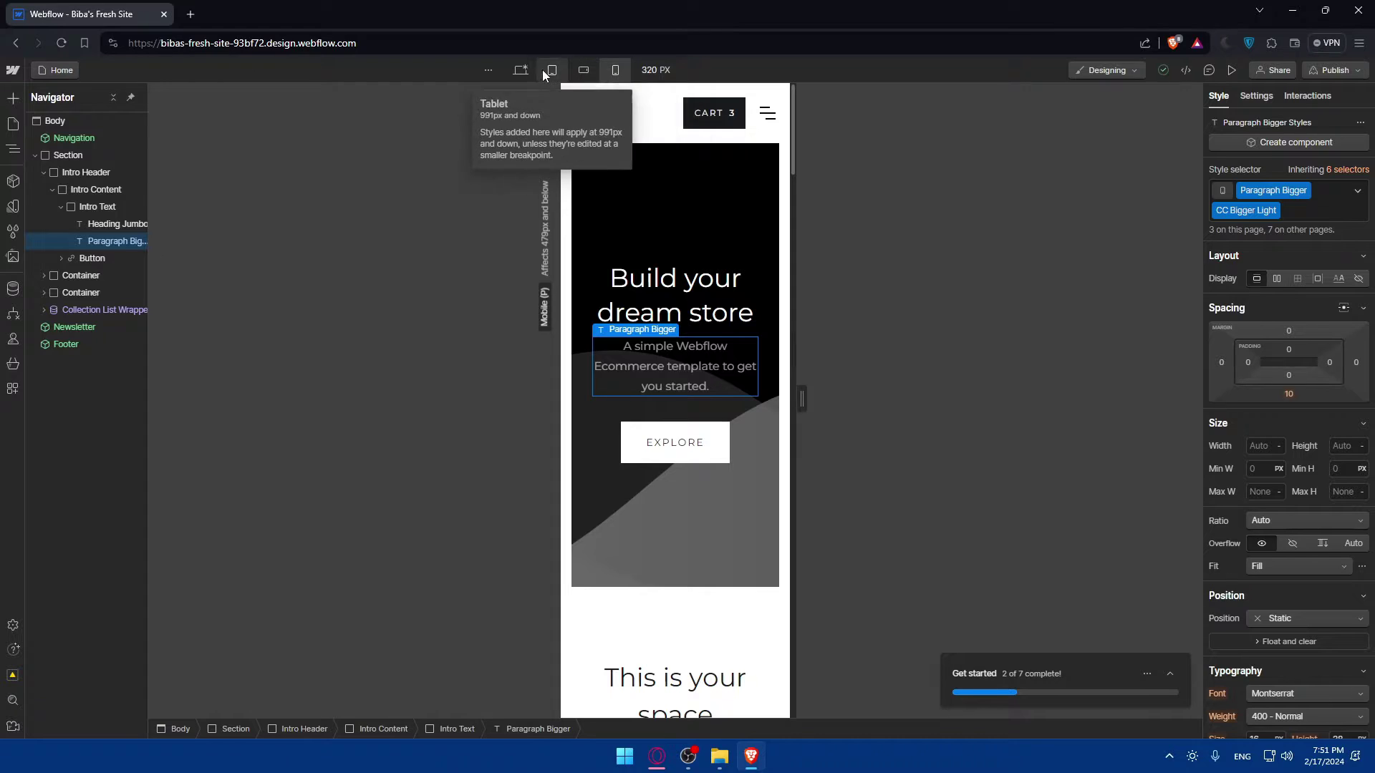
pyautogui.click(511, 72)
pyautogui.scroll(-15, 537, 344)
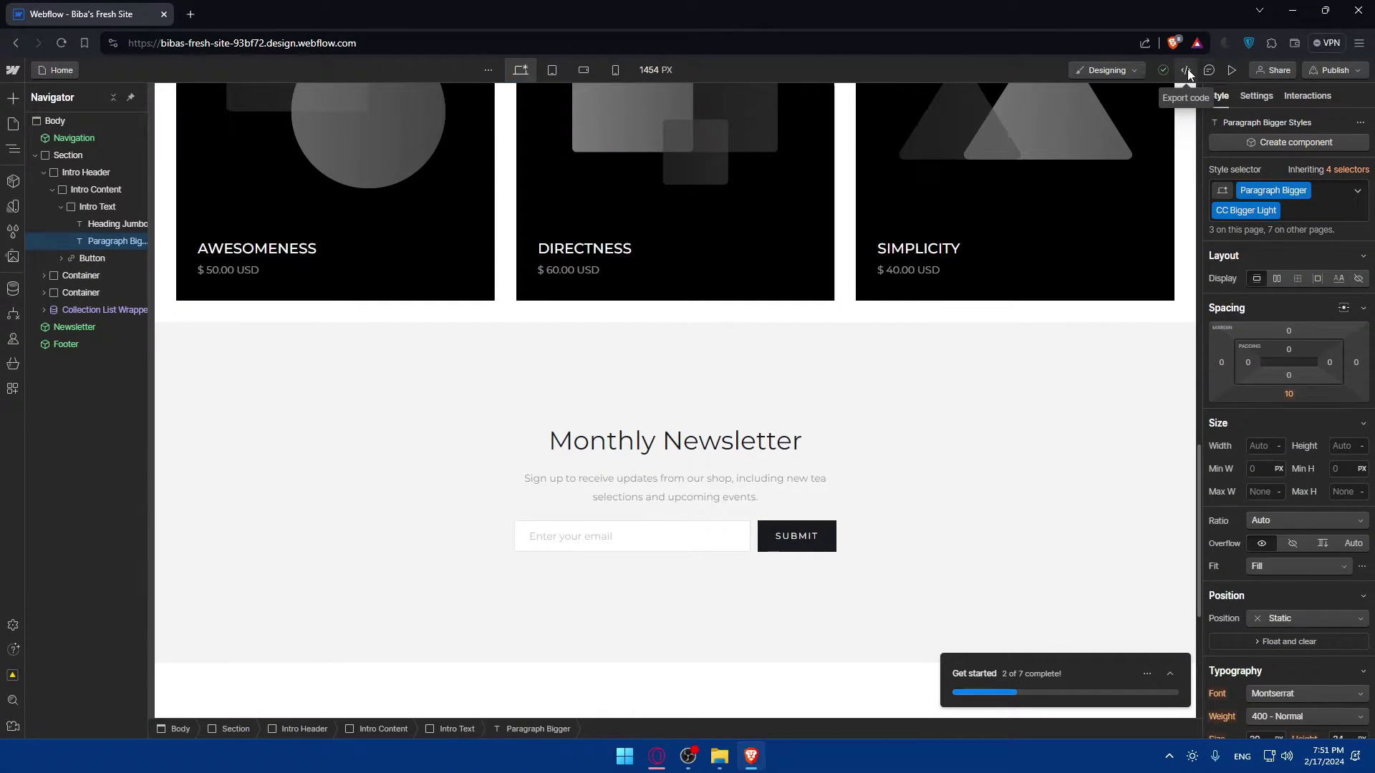
# Step: Open the Export Code preview and browse its HTML, CSS, JS and Assets tabs
pyautogui.click(1186, 70)
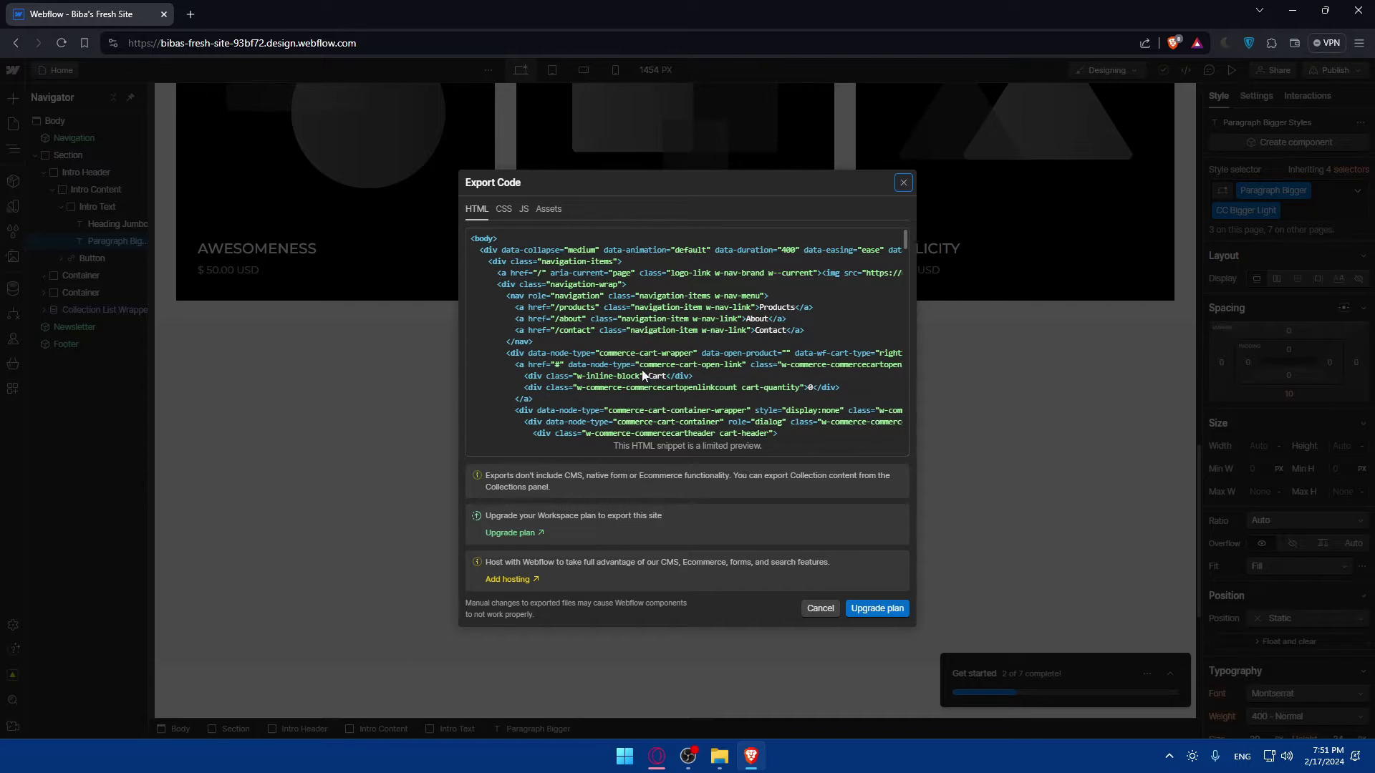
pyautogui.scroll(-10, 655, 332)
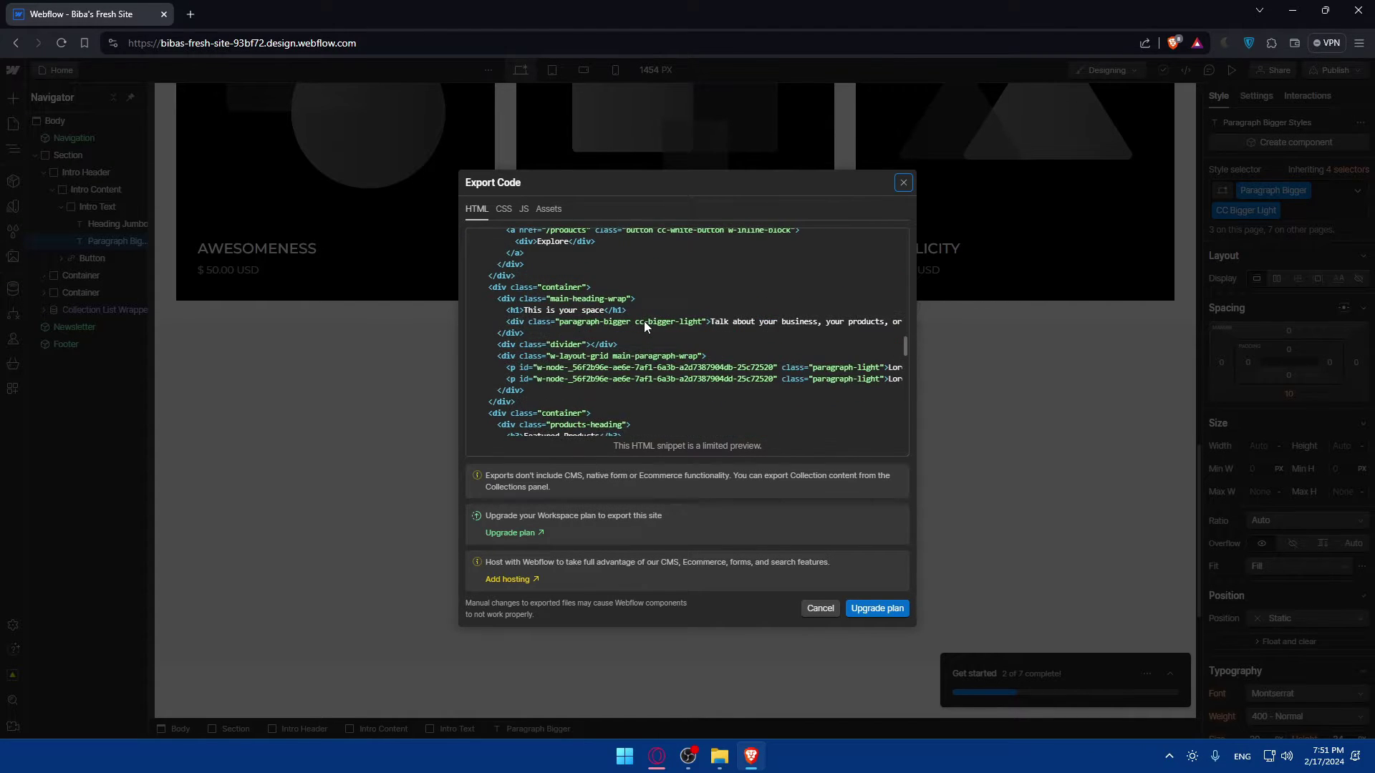
pyautogui.scroll(-15, 643, 321)
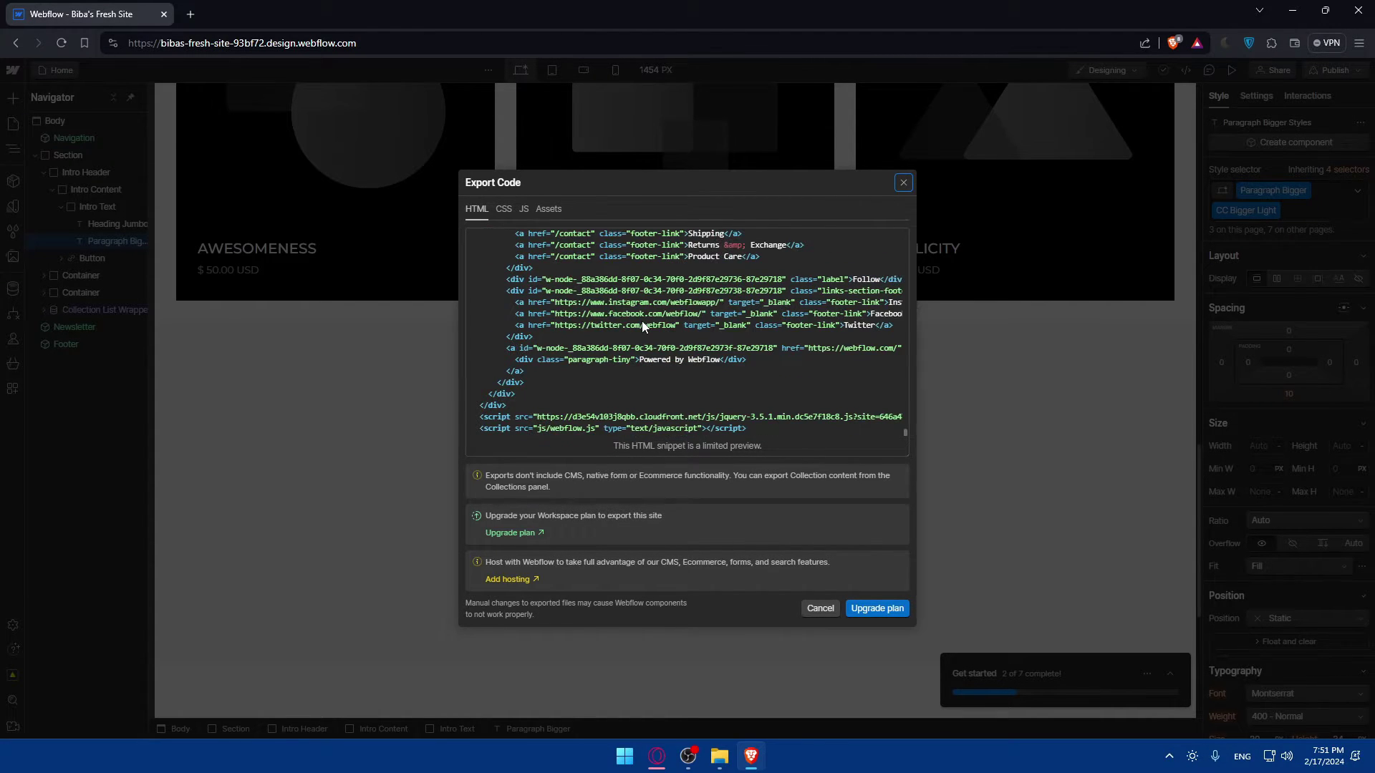
pyautogui.scroll(10, 643, 326)
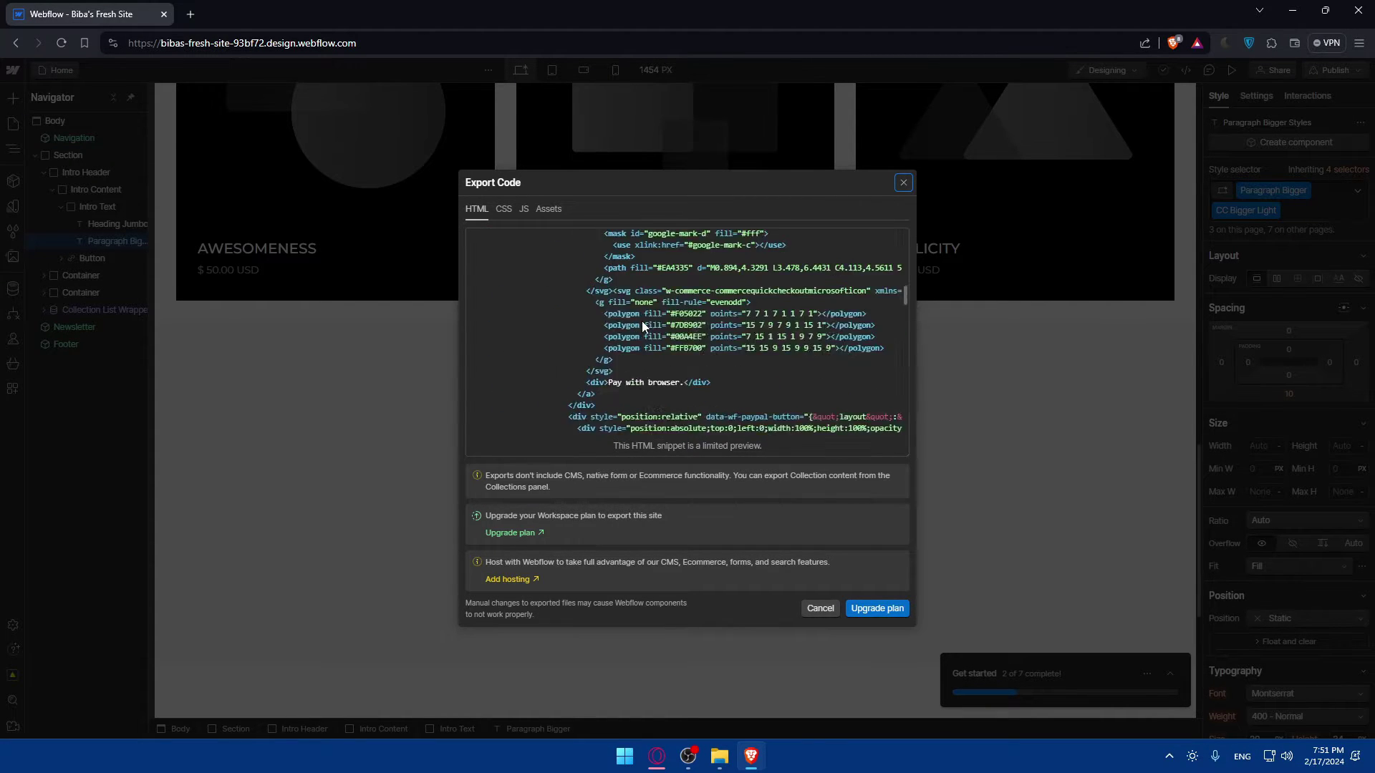
pyautogui.click(504, 212)
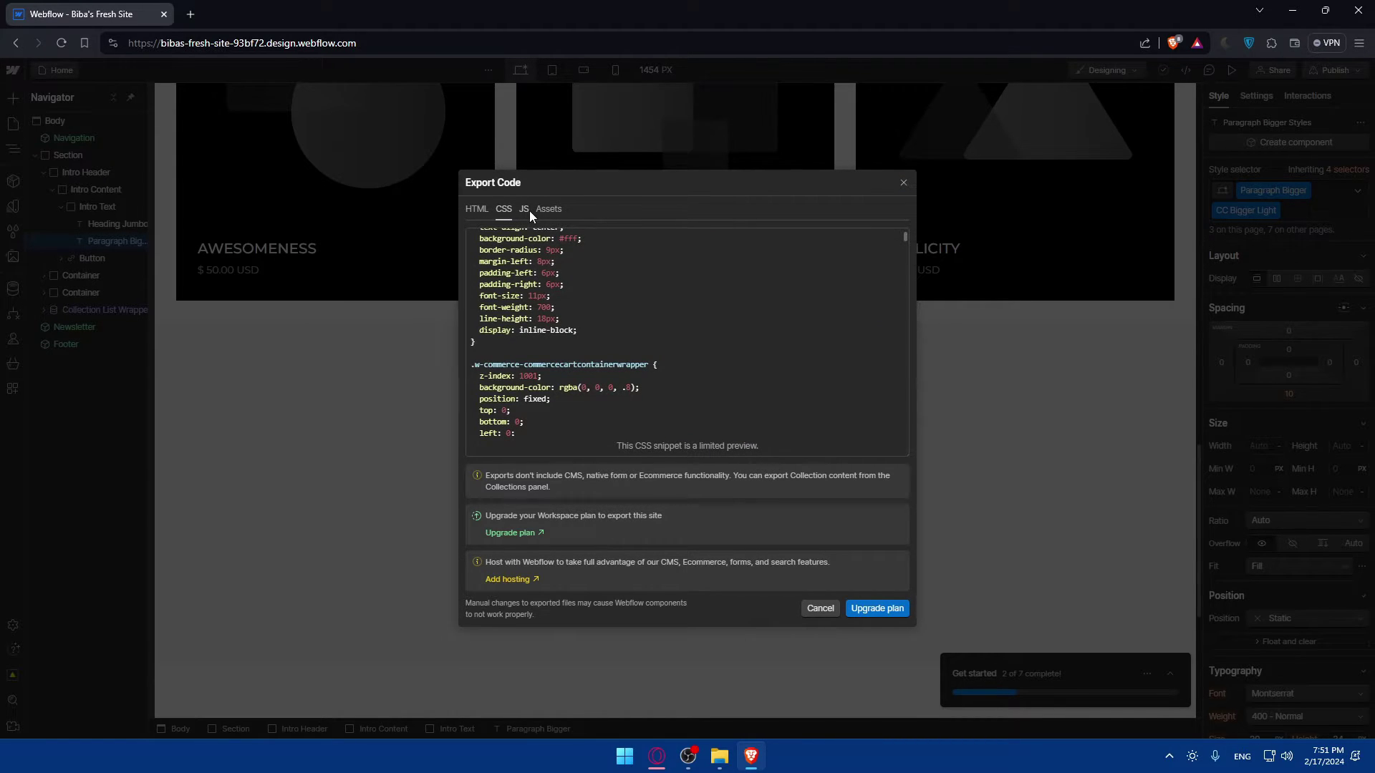
pyautogui.click(524, 210)
pyautogui.click(548, 209)
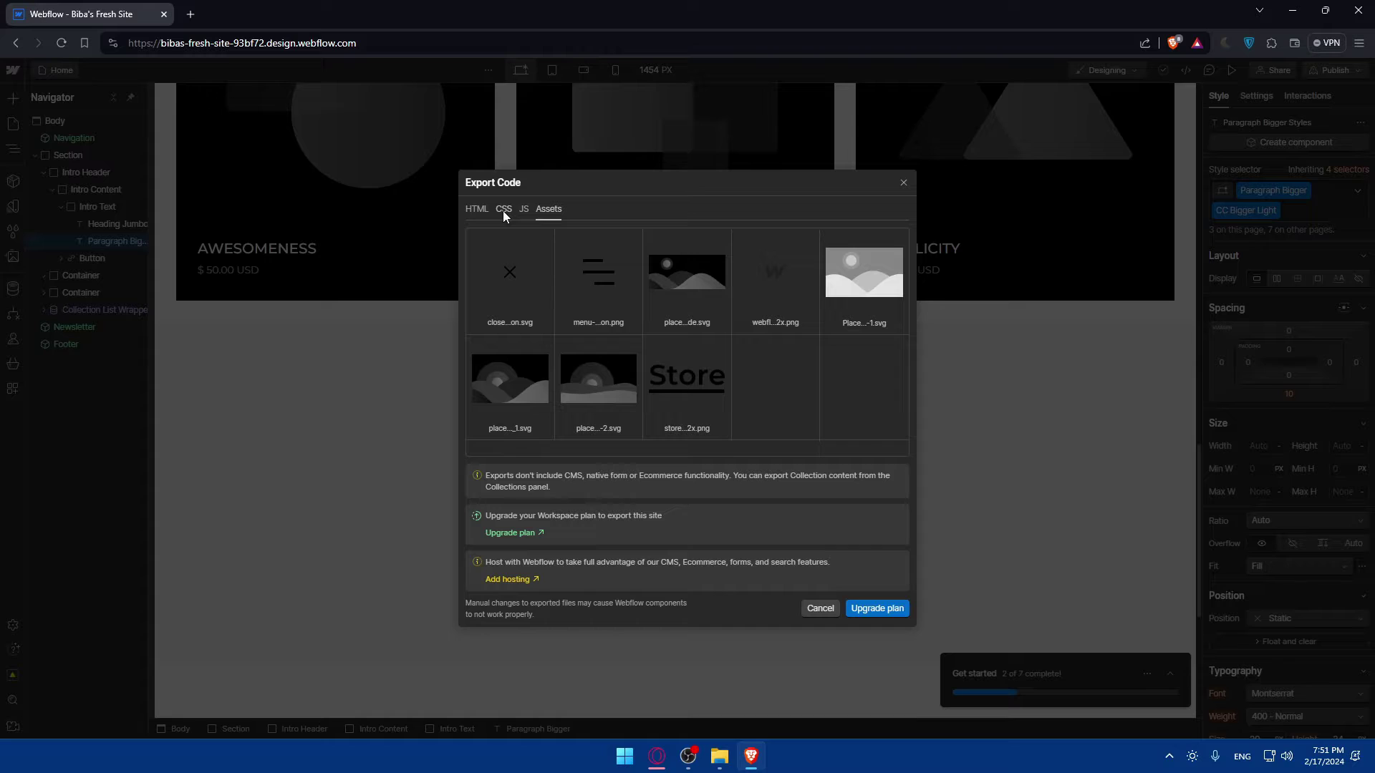
pyautogui.click(503, 211)
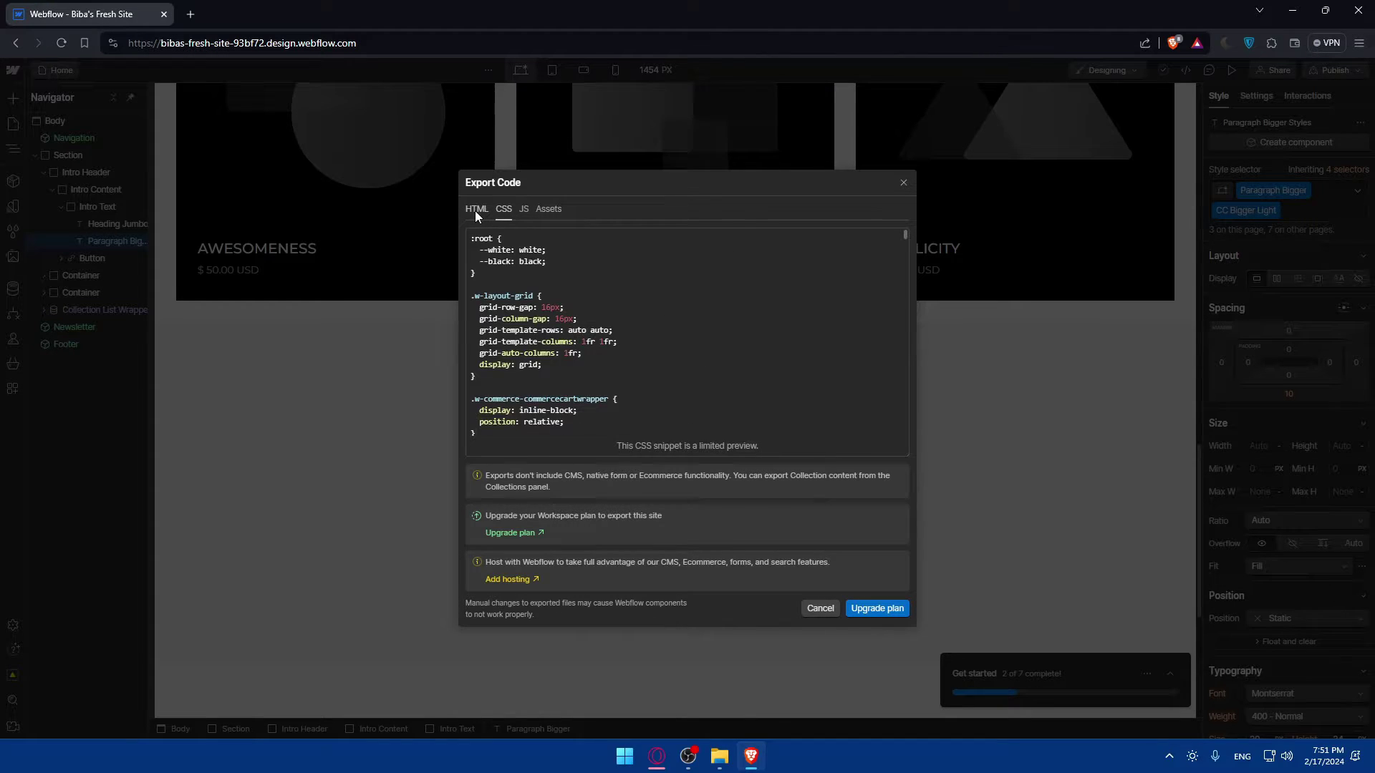
pyautogui.click(475, 211)
# Step: Highlight the CMS and upgrade-to-export lines in the export notice
pyautogui.scroll(-20, 601, 345)
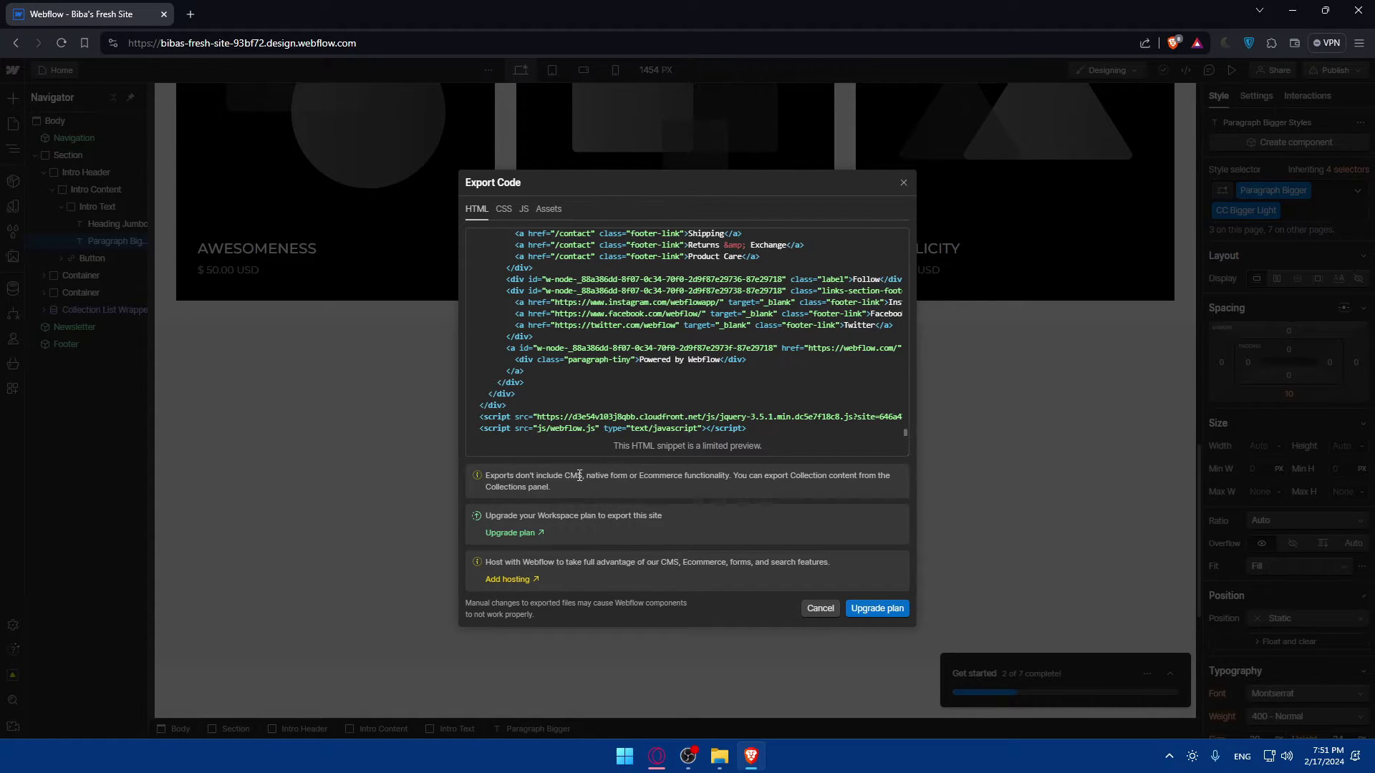
pyautogui.moveTo(565, 477); pyautogui.dragTo(719, 478)
pyautogui.click(719, 478)
pyautogui.moveTo(497, 522); pyautogui.dragTo(609, 521)
pyautogui.click(613, 522)
pyautogui.scroll(20, 715, 359)
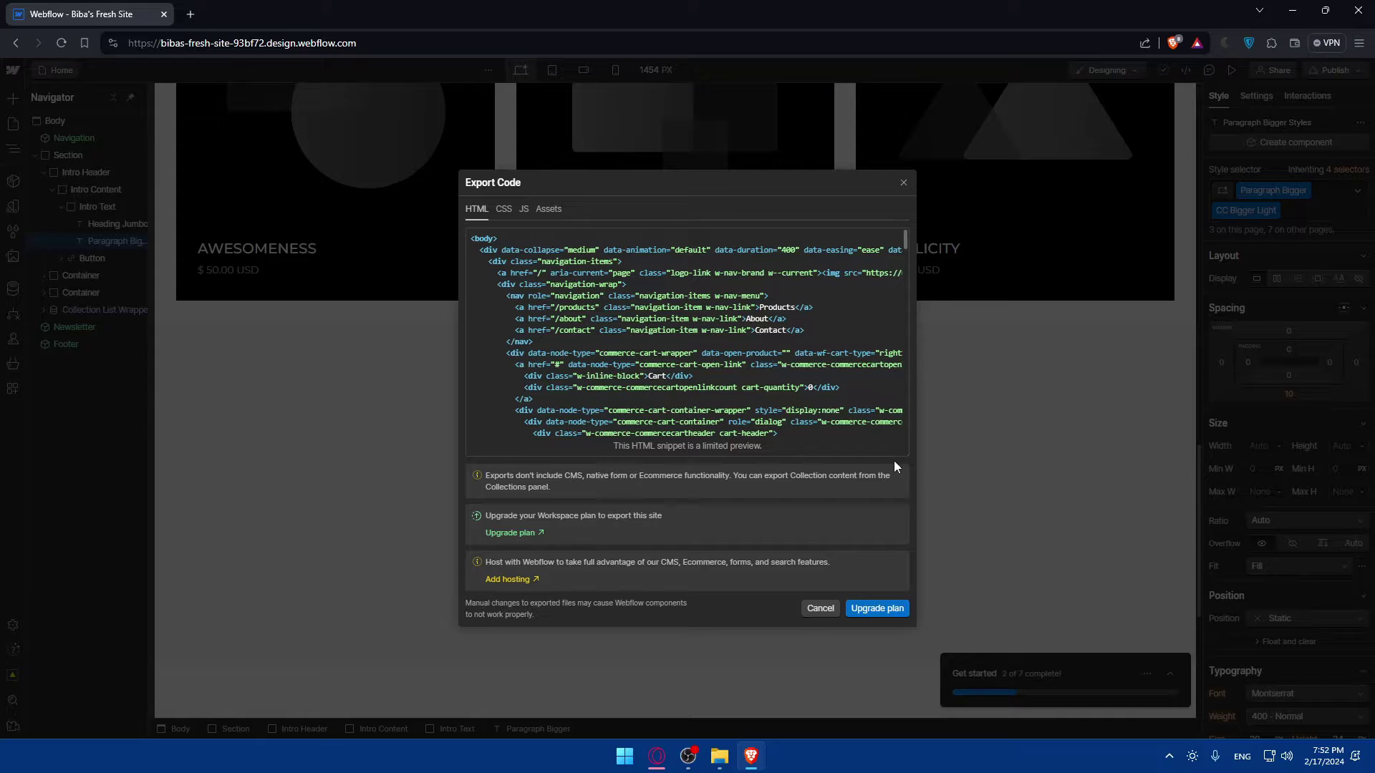
# Step: Open the Workspace plans page and highlight Core's 3-seat and 10 unhosted site limits
pyautogui.click(858, 611)
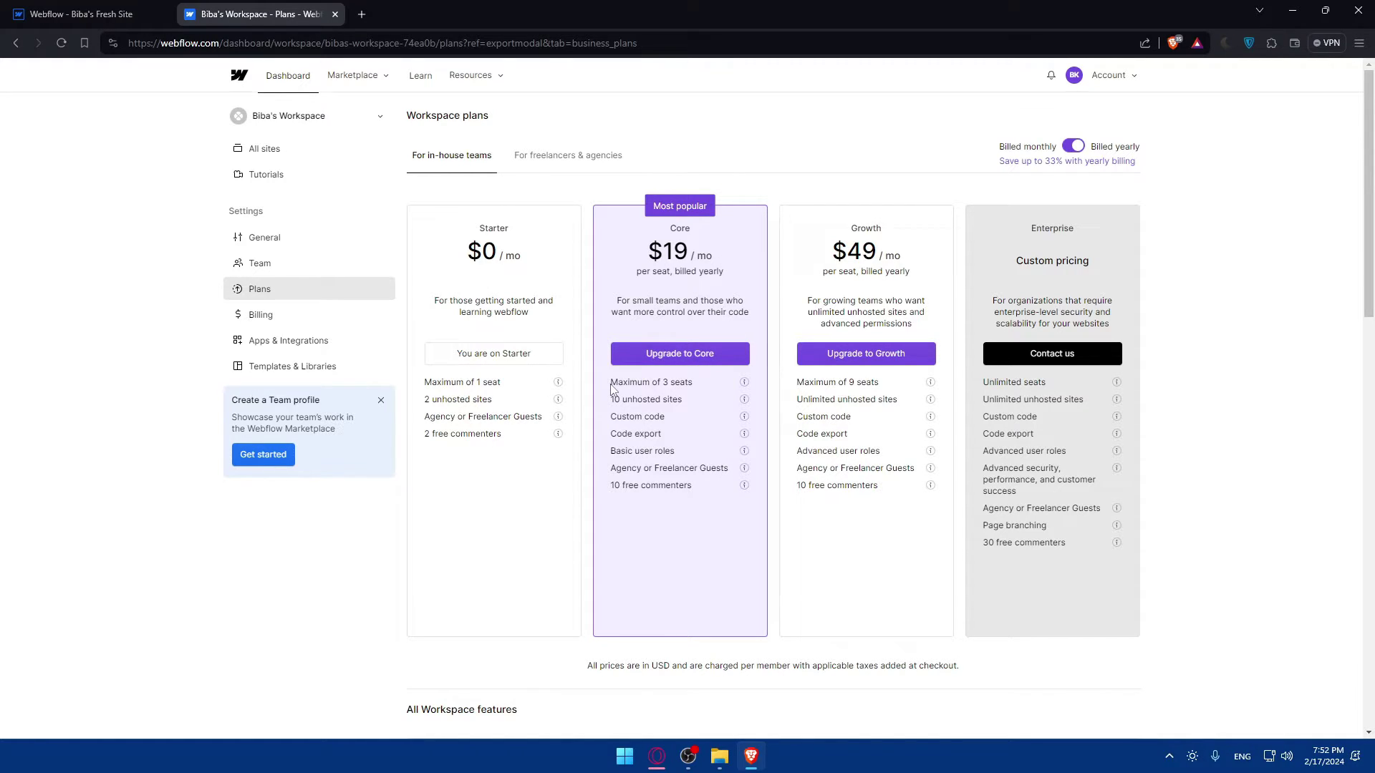
pyautogui.moveTo(611, 387); pyautogui.dragTo(708, 394)
pyautogui.click(708, 394)
pyautogui.moveTo(609, 399); pyautogui.dragTo(701, 403)
pyautogui.click(700, 403)
# Step: Highlight Core's Custom code, Code export, Basic user roles, Guests and 10 free commenters features
pyautogui.moveTo(610, 416); pyautogui.dragTo(693, 453)
pyautogui.click(686, 422)
pyautogui.click(686, 444)
pyautogui.click(681, 442)
pyautogui.click(693, 453)
pyautogui.moveTo(610, 468)
pyautogui.mouseDown()
pyautogui.moveTo(723, 474)
pyautogui.moveTo(604, 493)
pyautogui.mouseUp()
pyautogui.click(703, 496)
pyautogui.click(626, 501)
# Step: Scroll through the plans feature comparison table
pyautogui.scroll(-11, 680, 439)
pyautogui.scroll(-3, 677, 329)
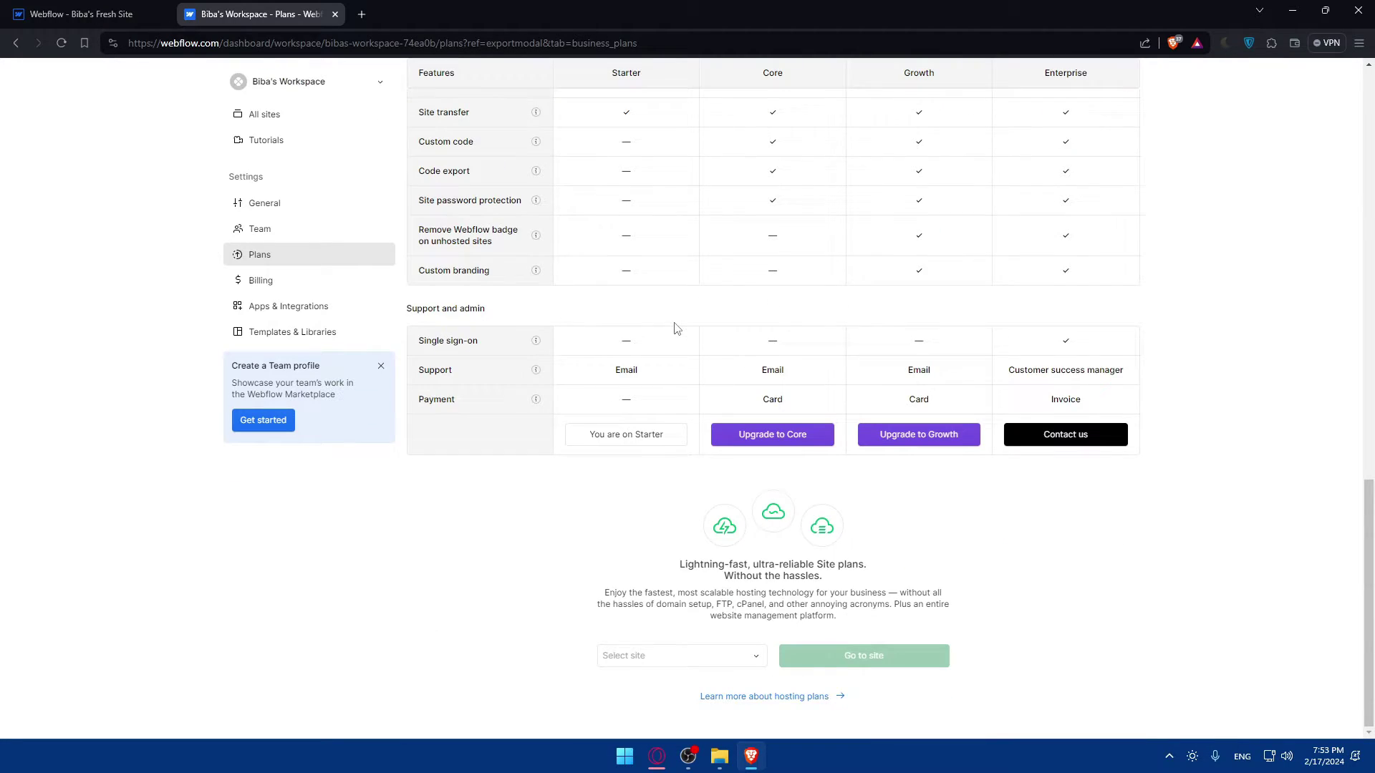
pyautogui.scroll(9, 677, 329)
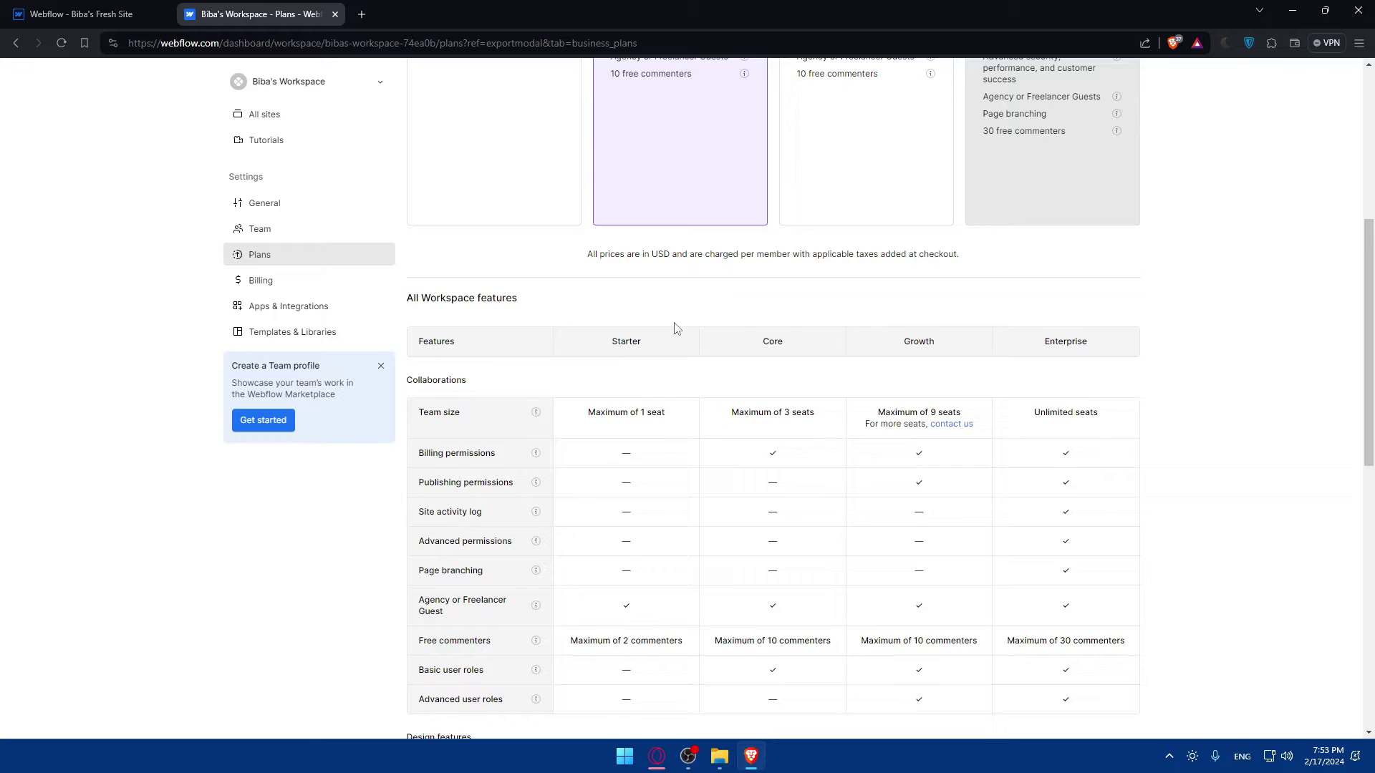
pyautogui.scroll(-10, 676, 329)
pyautogui.scroll(8, 677, 329)
pyautogui.scroll(-8, 677, 328)
pyautogui.scroll(12, 678, 329)
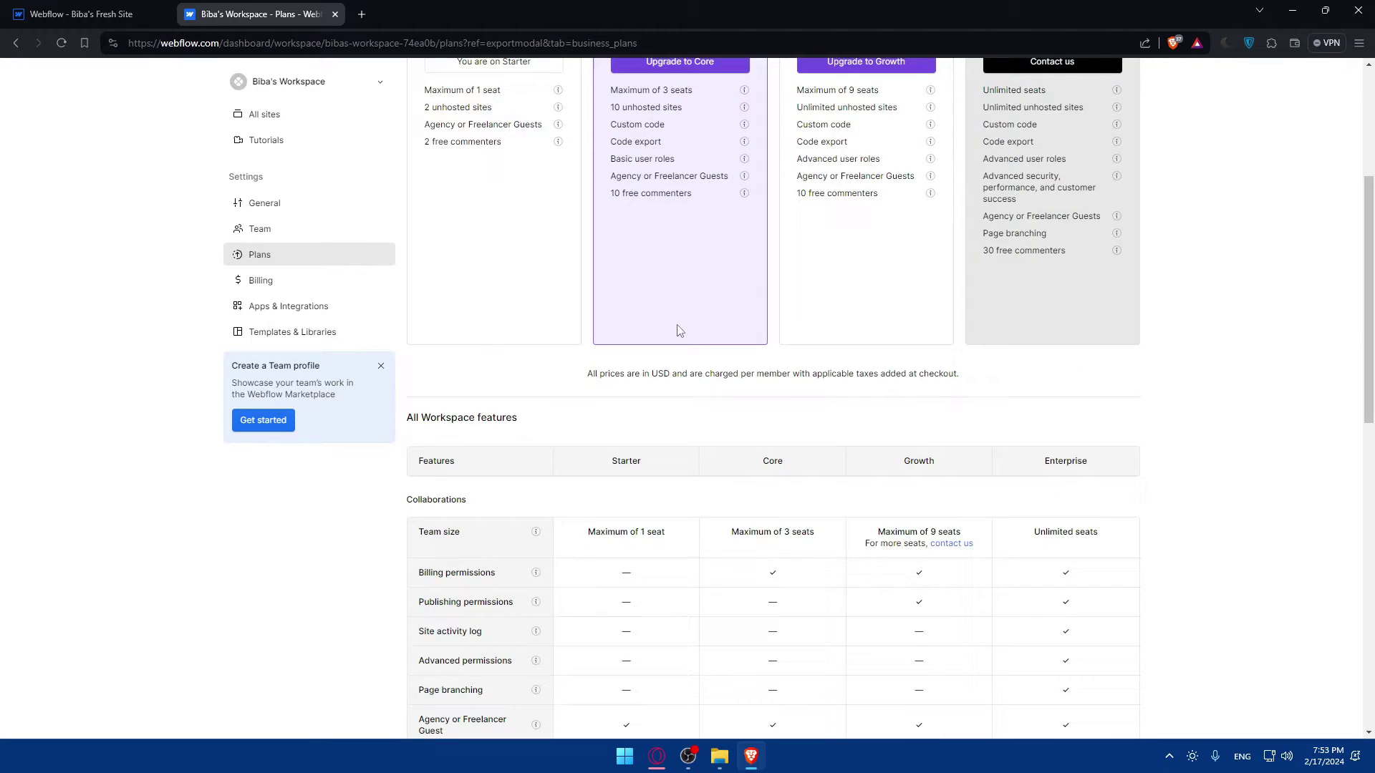
pyautogui.scroll(4, 680, 331)
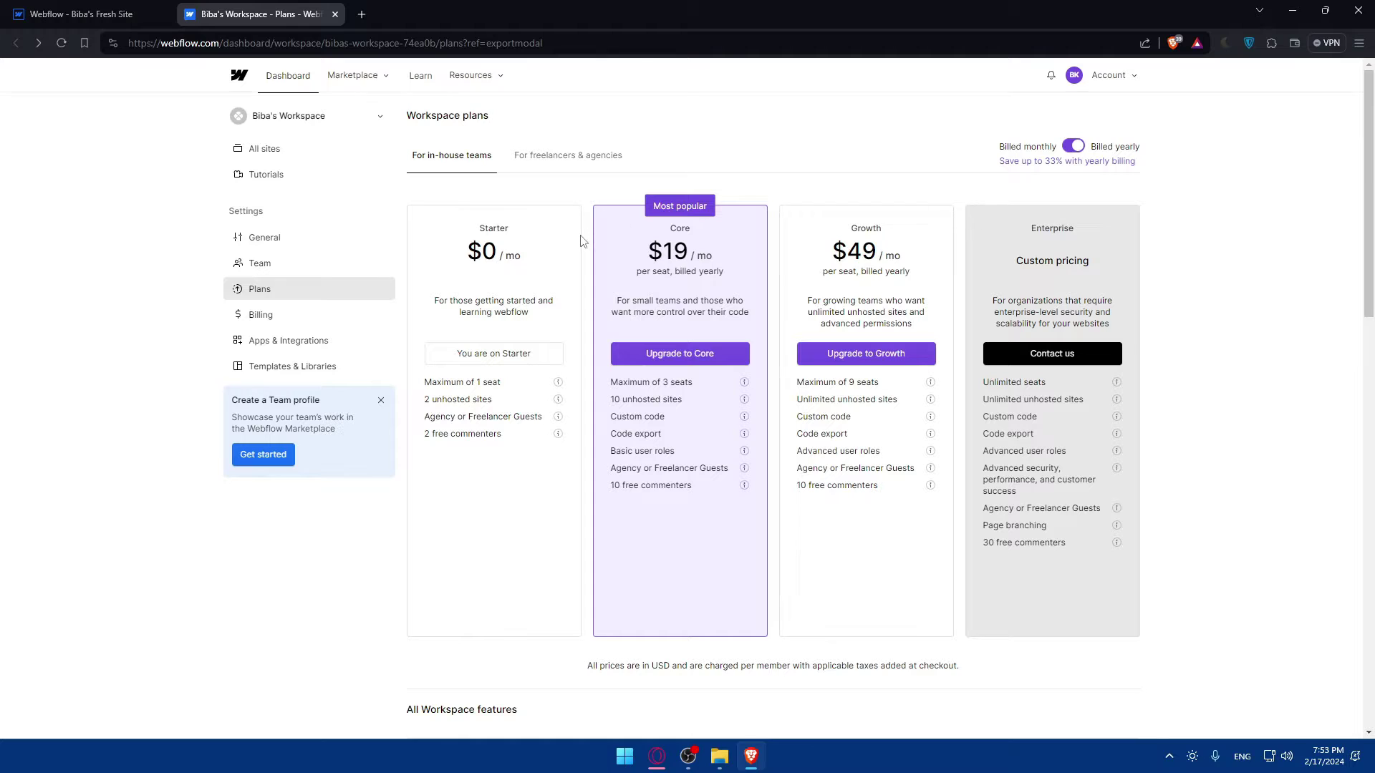
# Step: Close the plans tab and reopen the Export Code preview
pyautogui.click(335, 14)
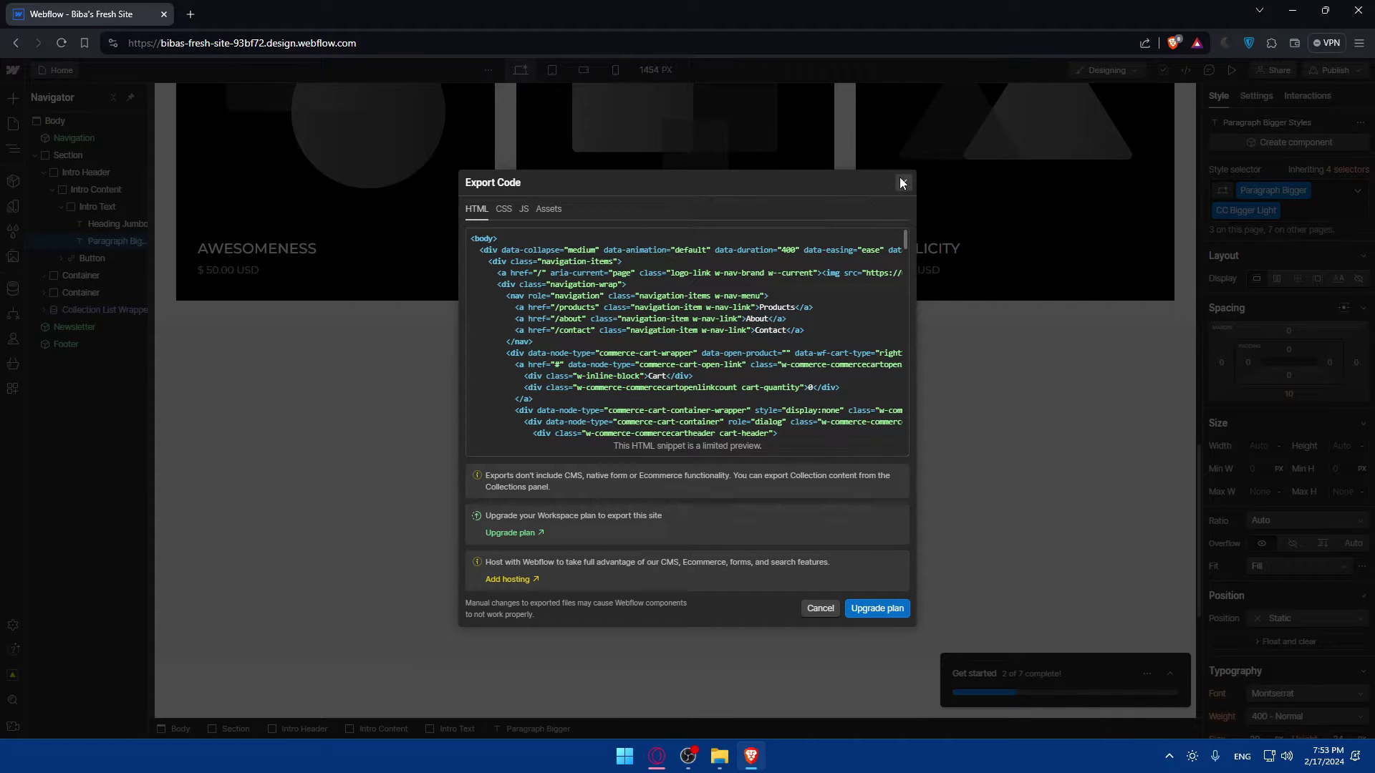
pyautogui.click(941, 173)
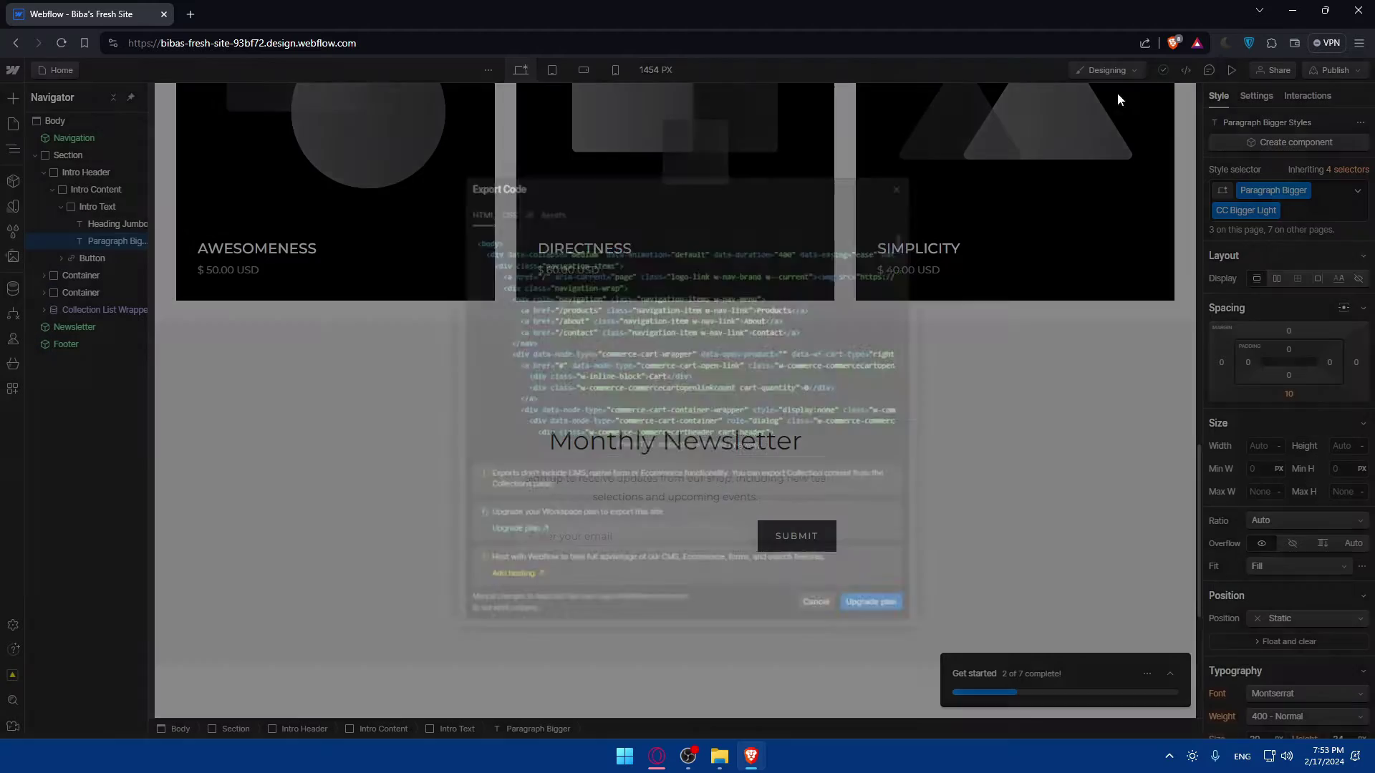
pyautogui.click(1186, 69)
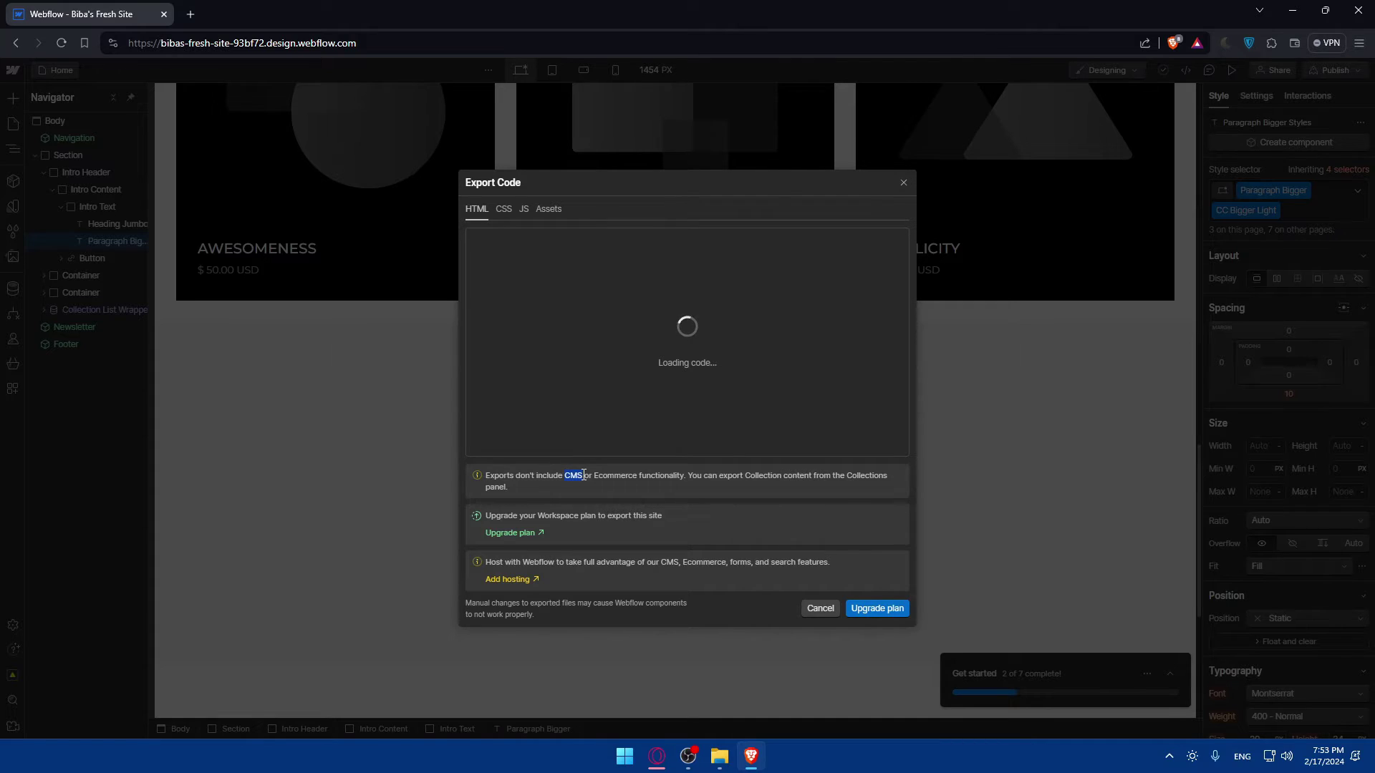
pyautogui.doubleClick(615, 476)
pyautogui.click(605, 487)
# Step: Show the CSS preview and capture the code area with a Win+Shift+S screenshot
pyautogui.click(501, 209)
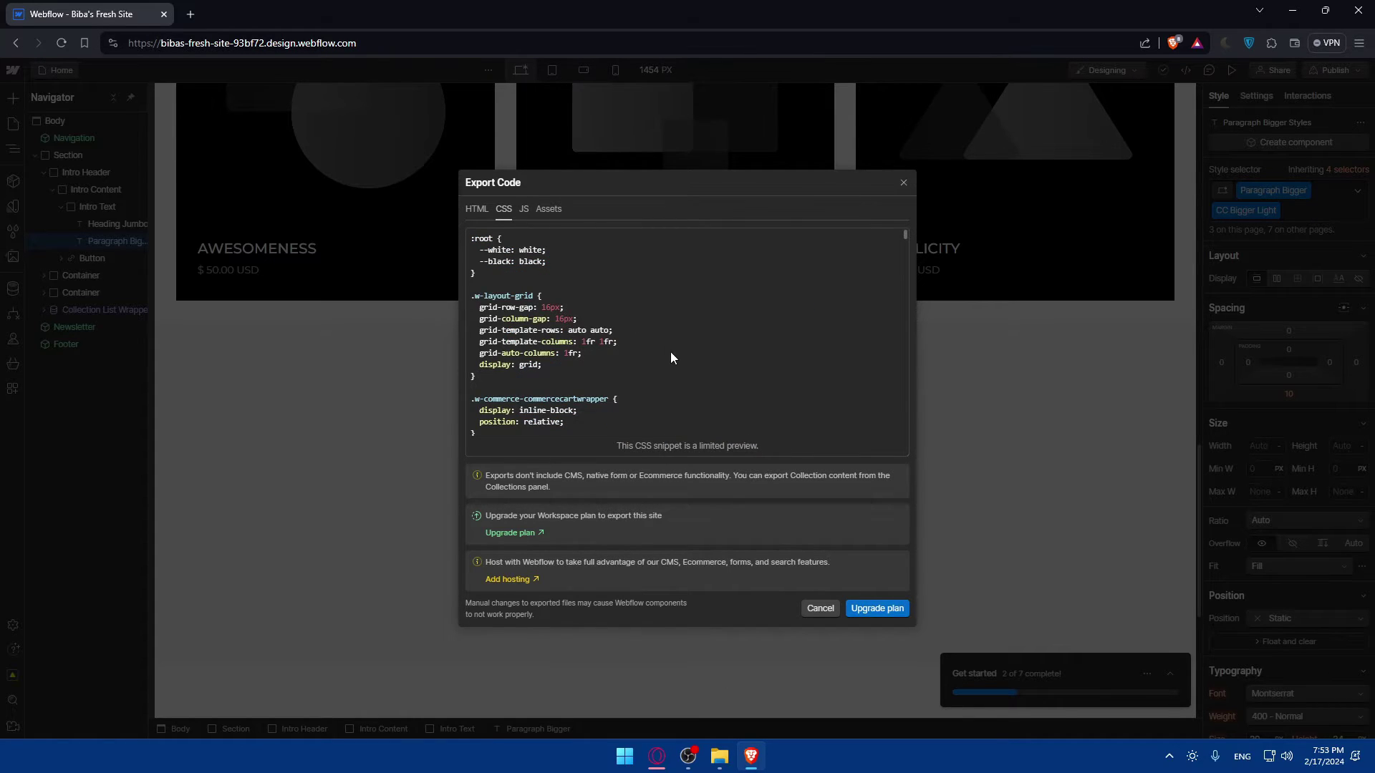
pyautogui.scroll(-8, 673, 359)
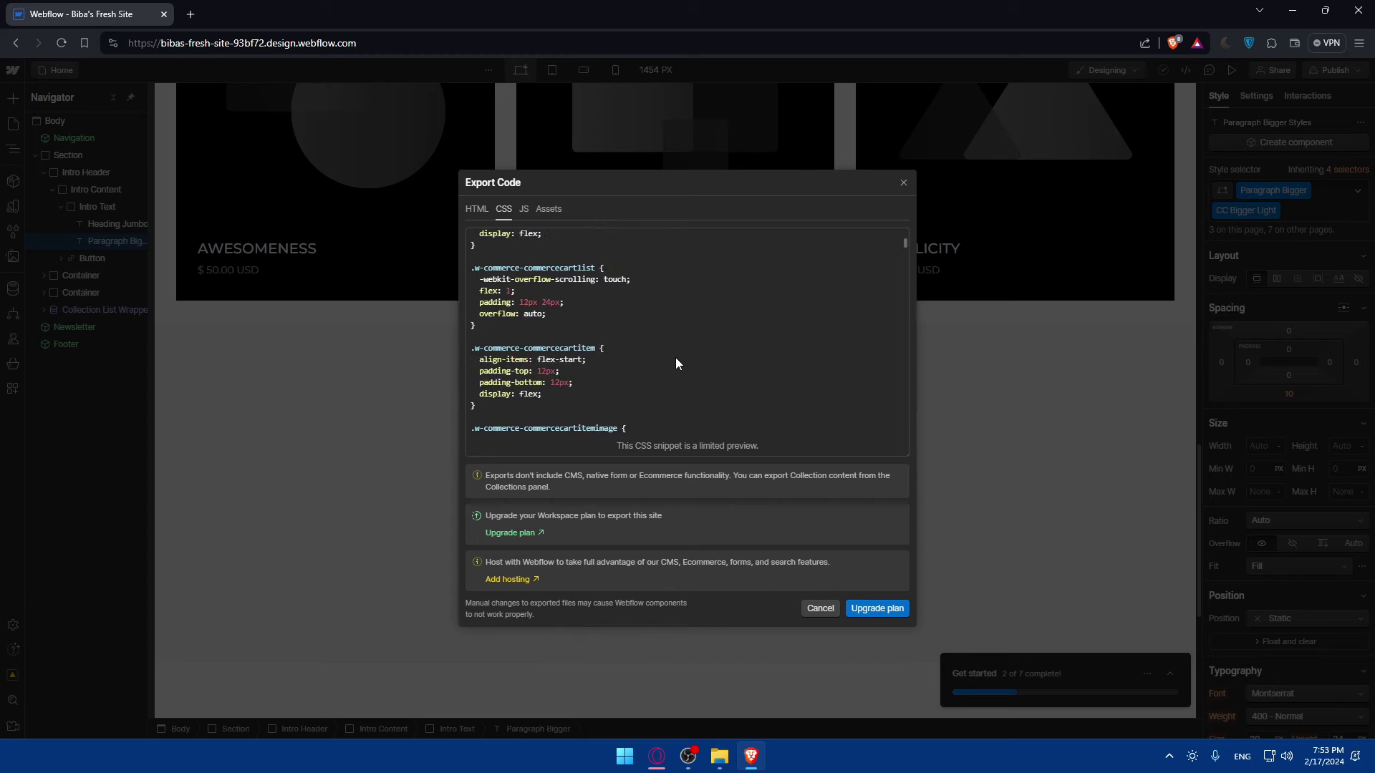
pyautogui.scroll(8, 676, 358)
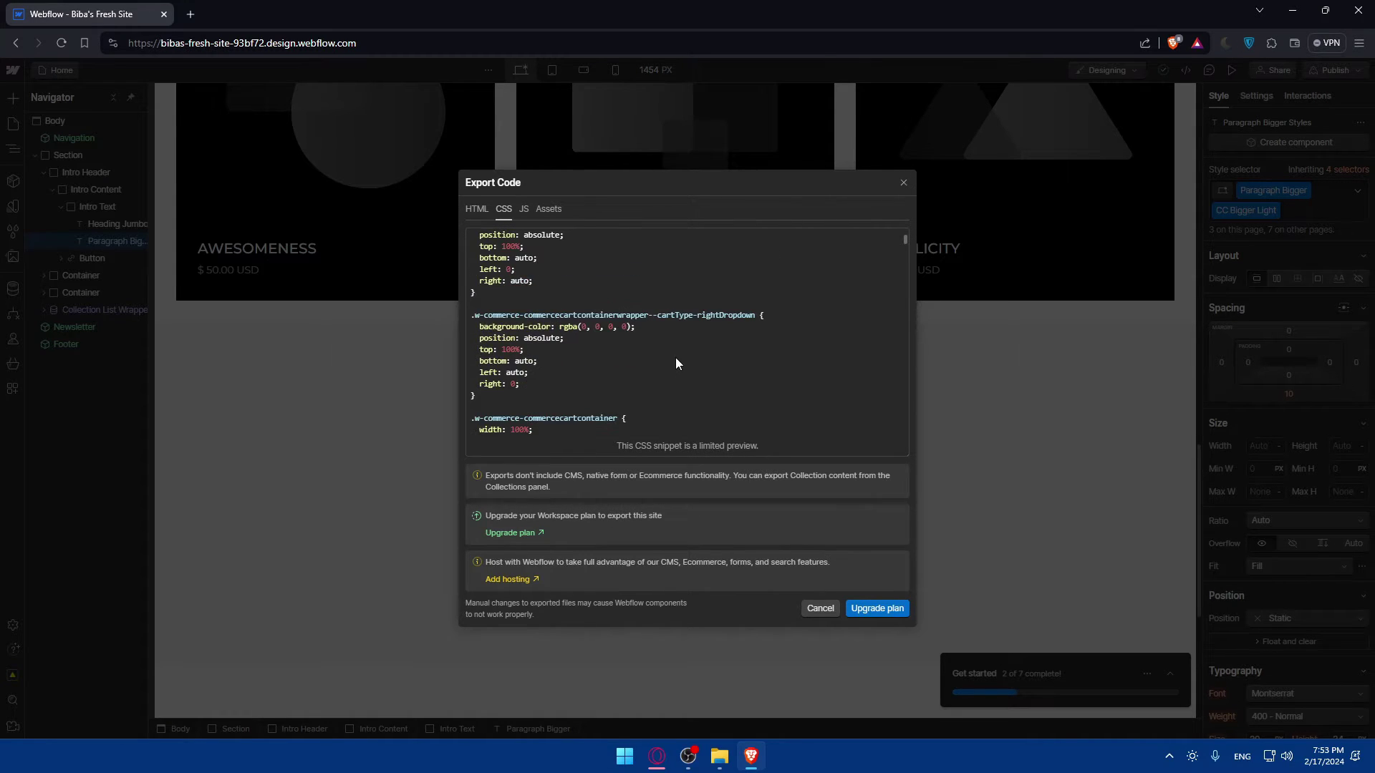
pyautogui.scroll(-10, 675, 363)
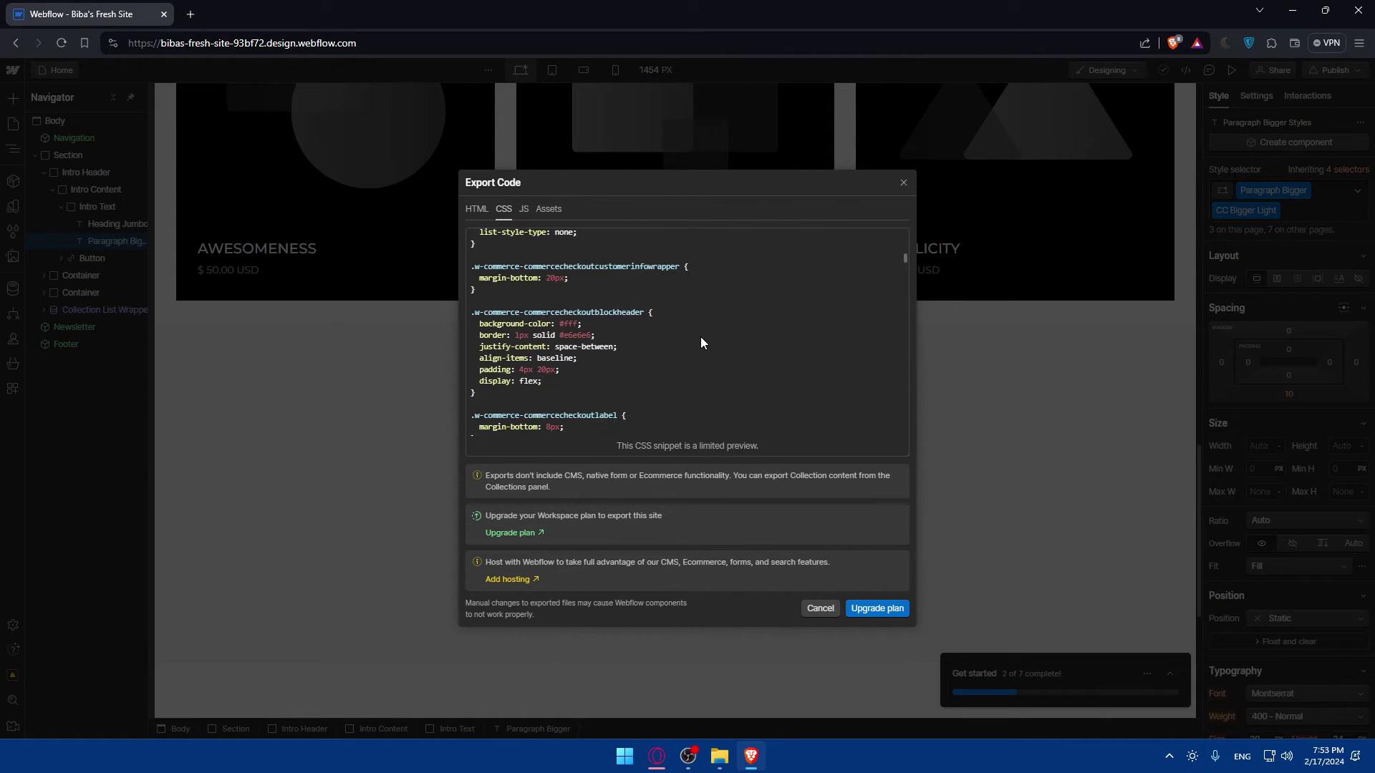
pyautogui.scroll(-5, 694, 343)
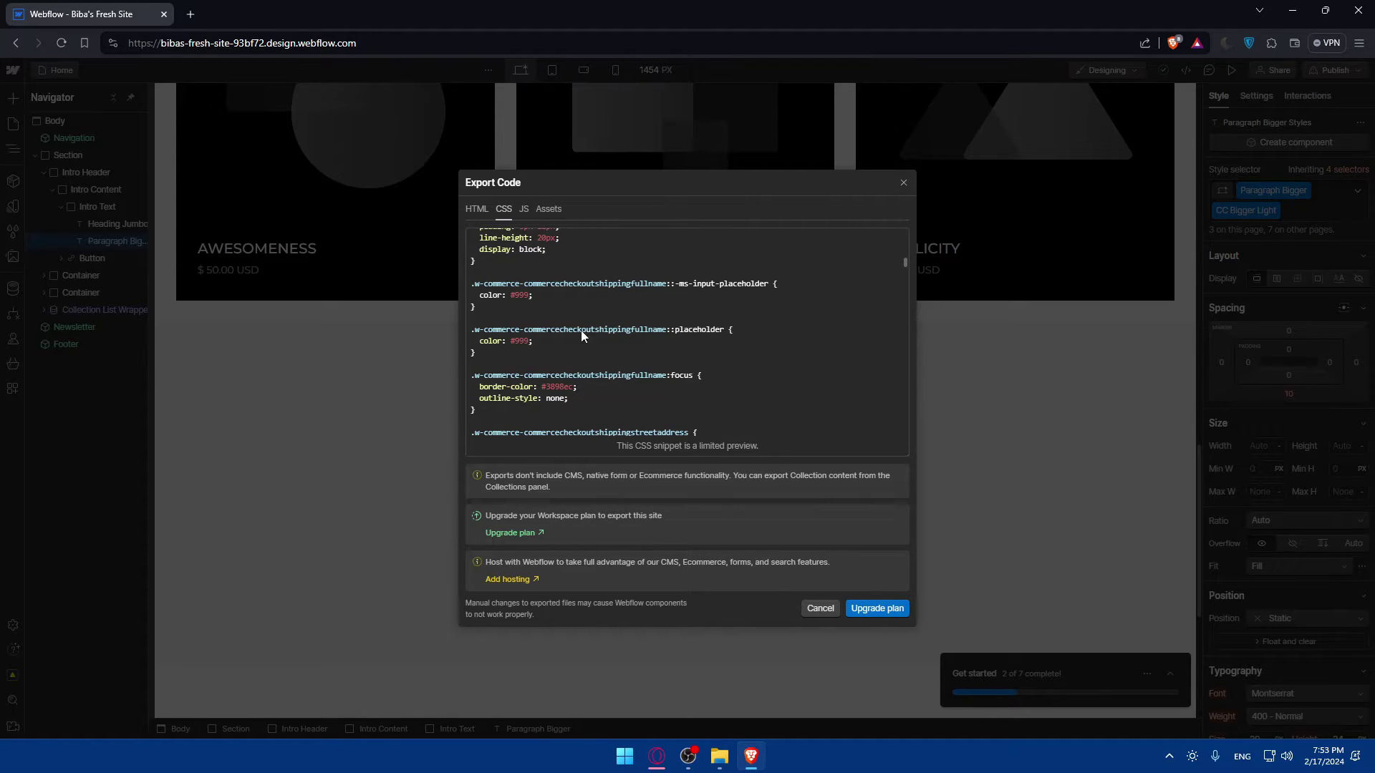
pyautogui.scroll(20, 616, 333)
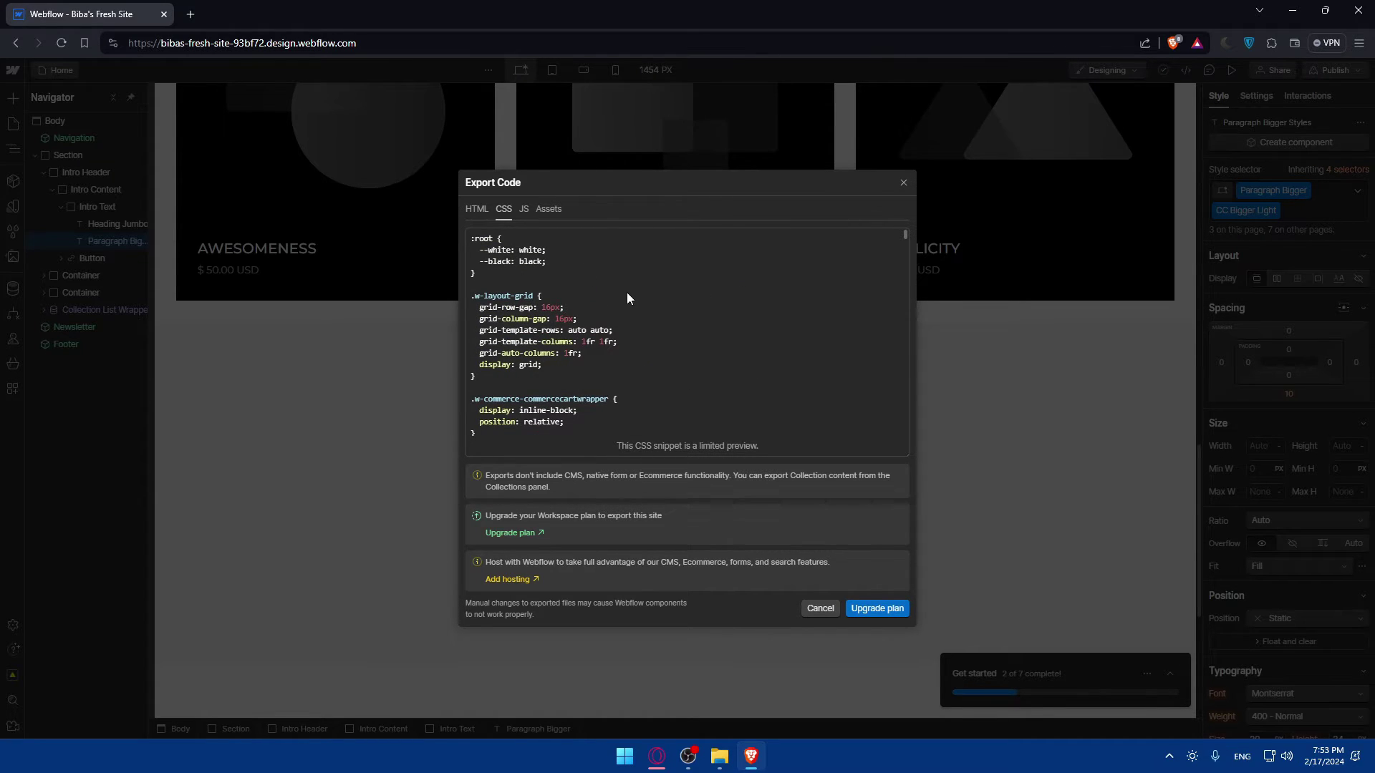
pyautogui.press('super+shift+s')
pyautogui.moveTo(466, 229); pyautogui.dragTo(903, 459)
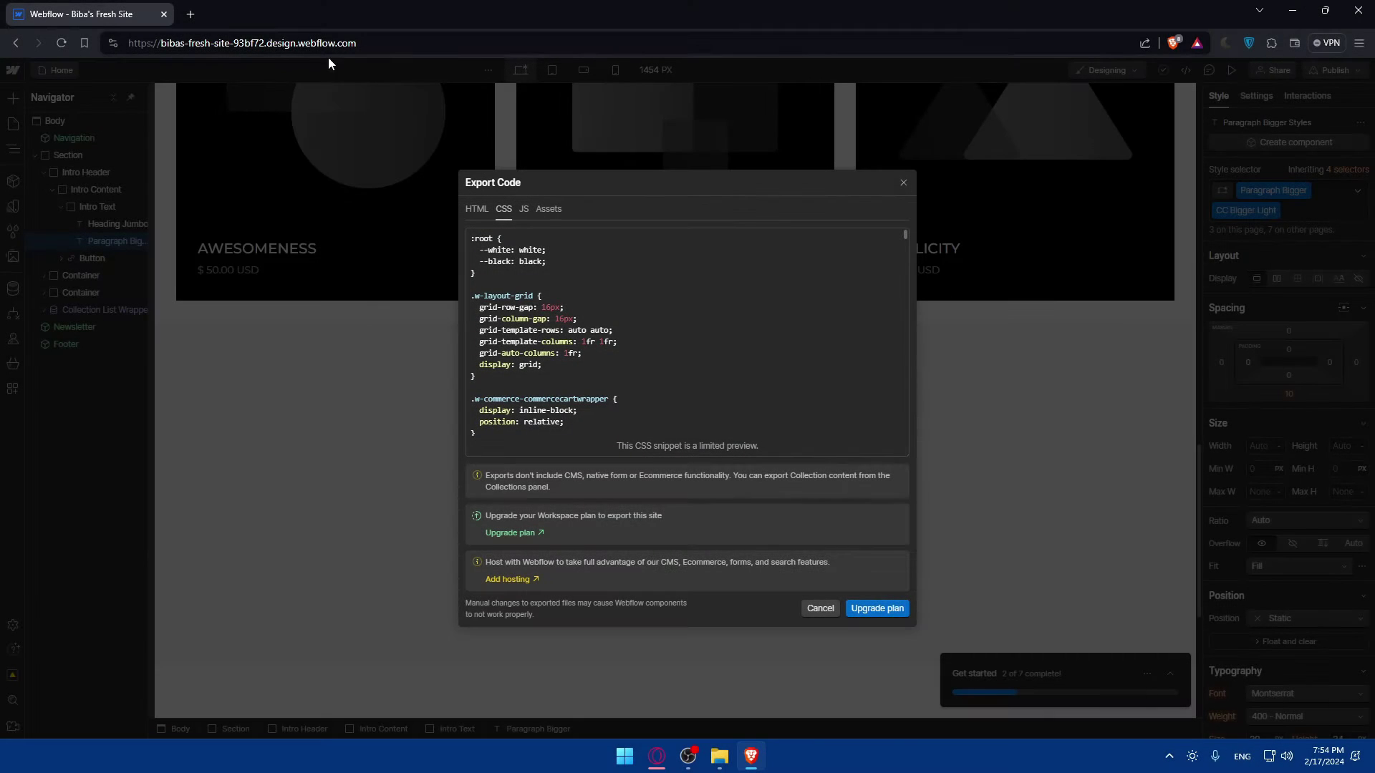
# Step: In a new tab, search 'extract text from image' and open Brandfolder's Text Extractor result
pyautogui.click(190, 15)
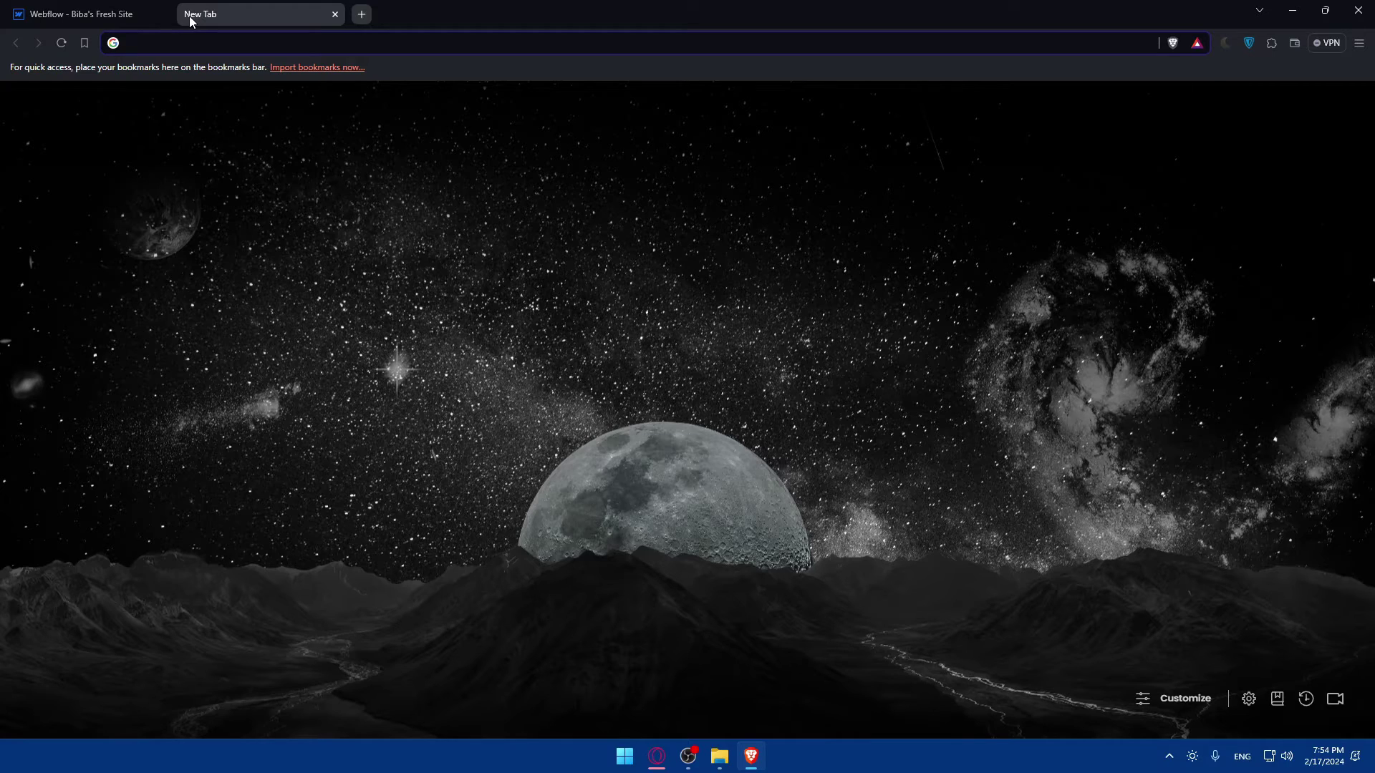
pyautogui.write('extract')
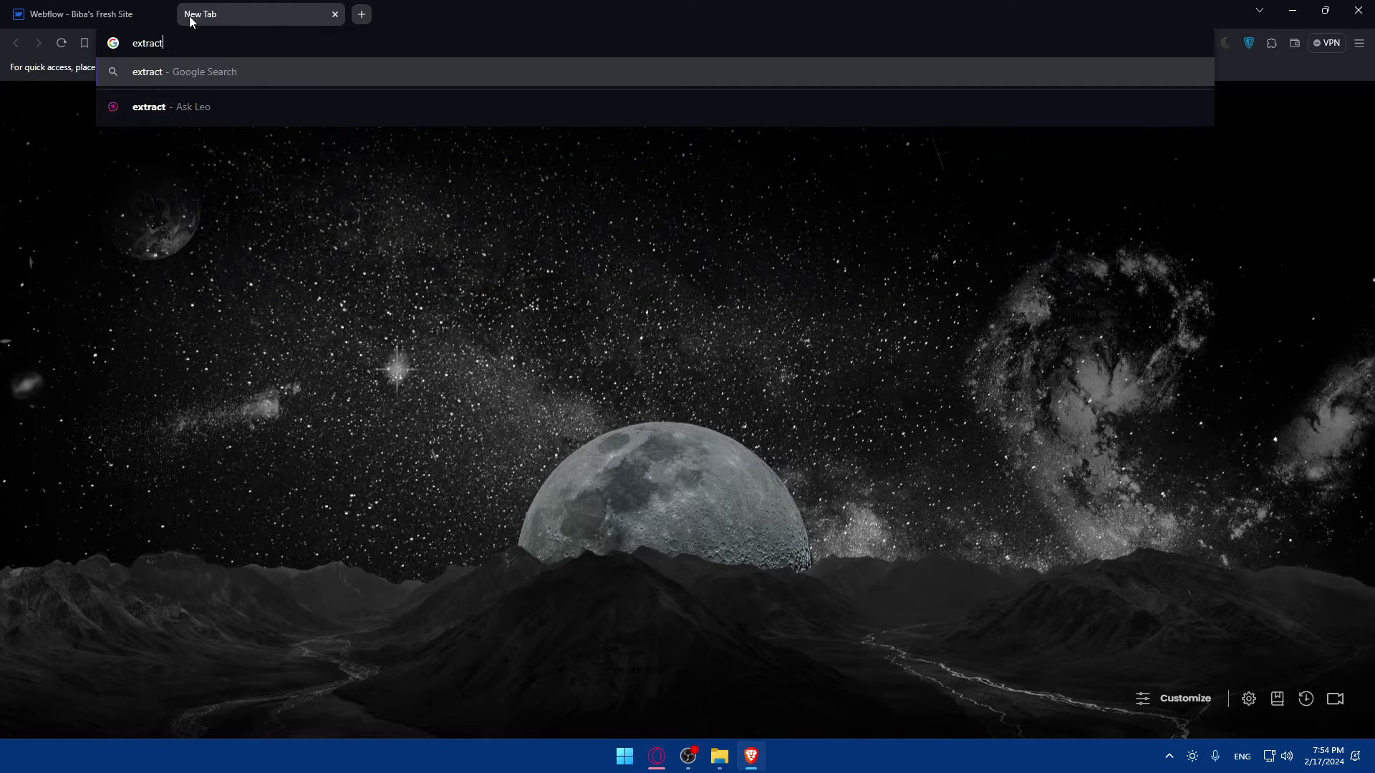
pyautogui.write(' text from image')
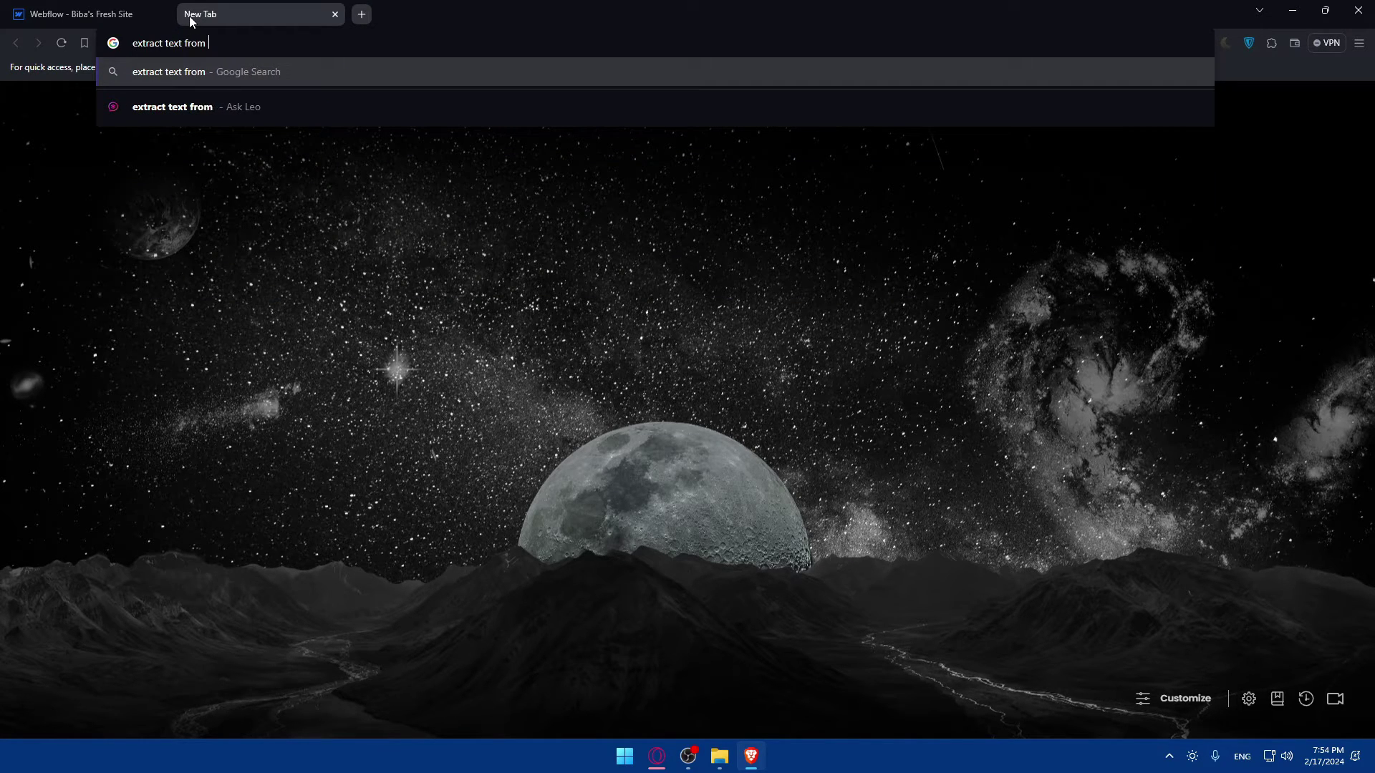
pyautogui.press('Return')
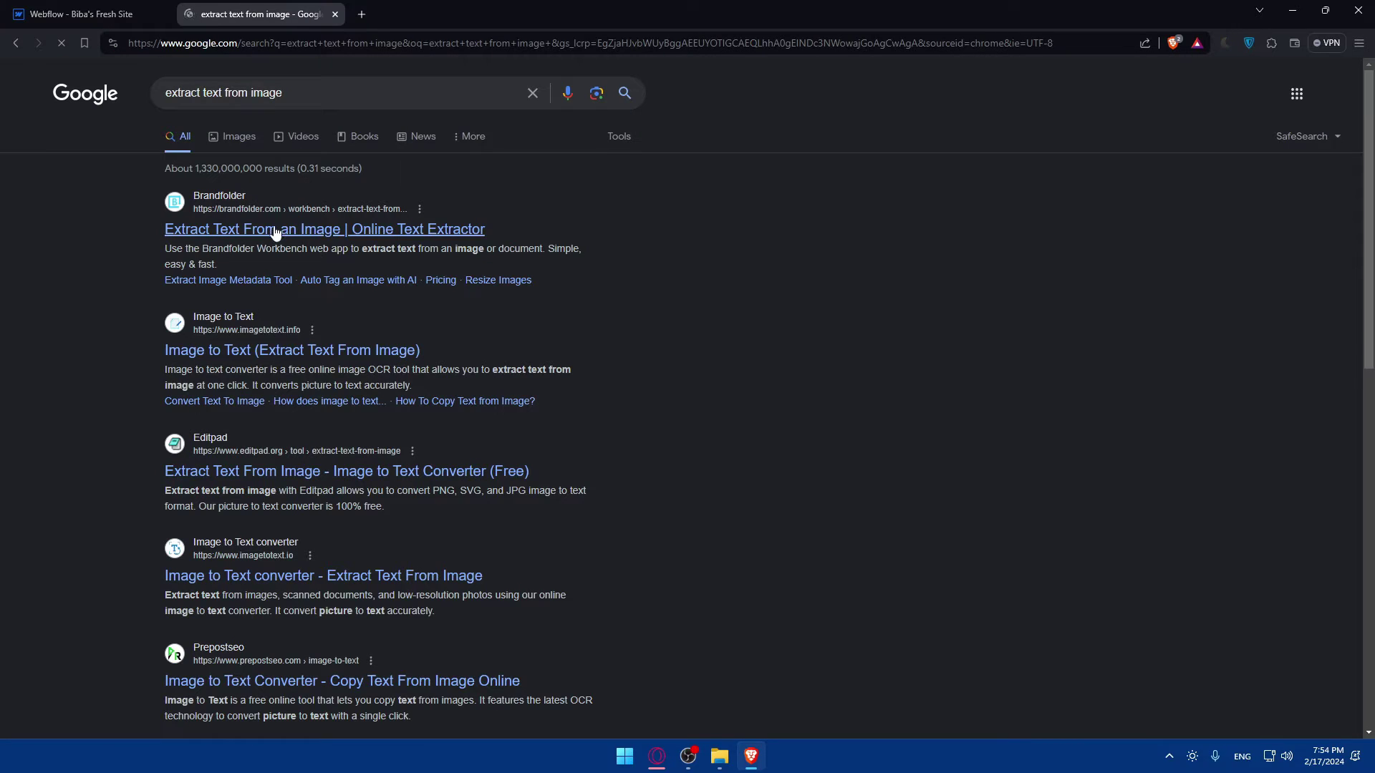
pyautogui.click(273, 228)
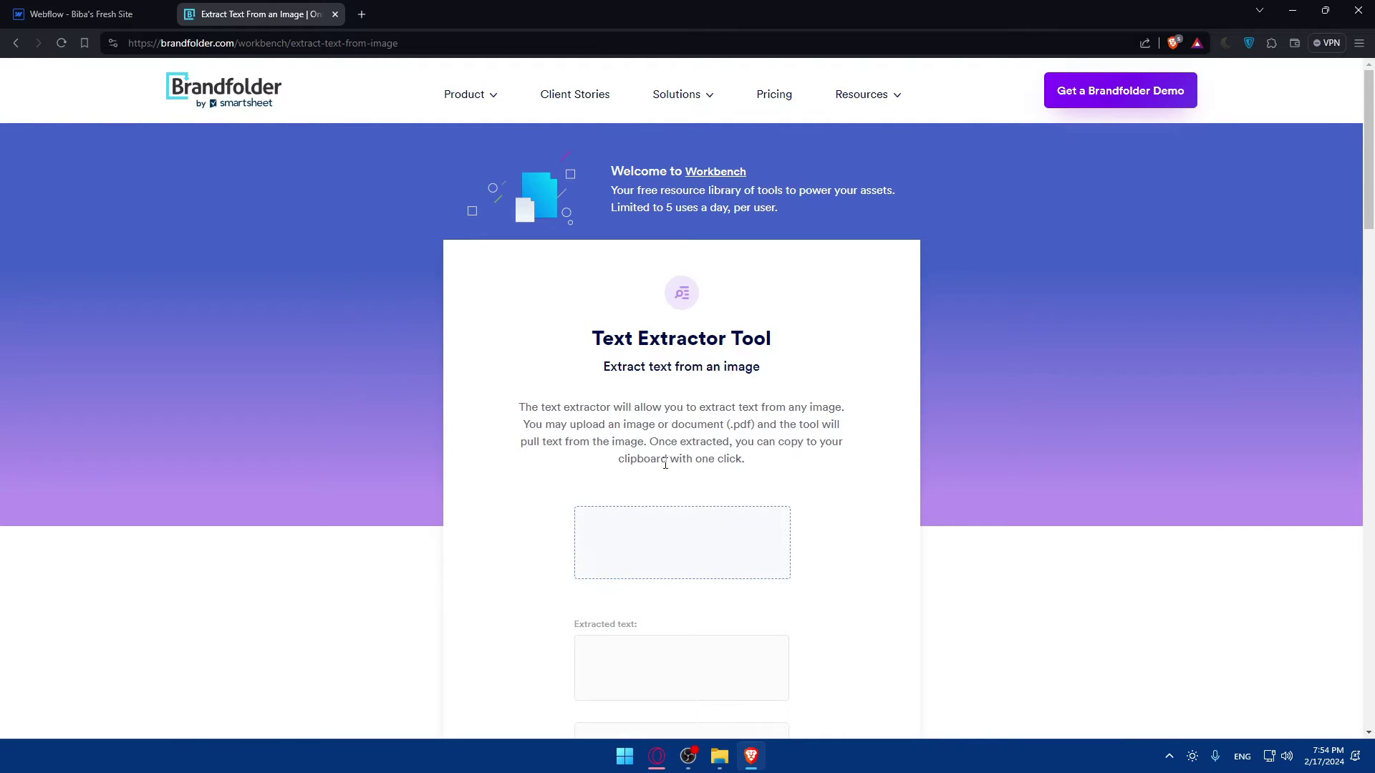
pyautogui.click(667, 525)
pyautogui.click(708, 391)
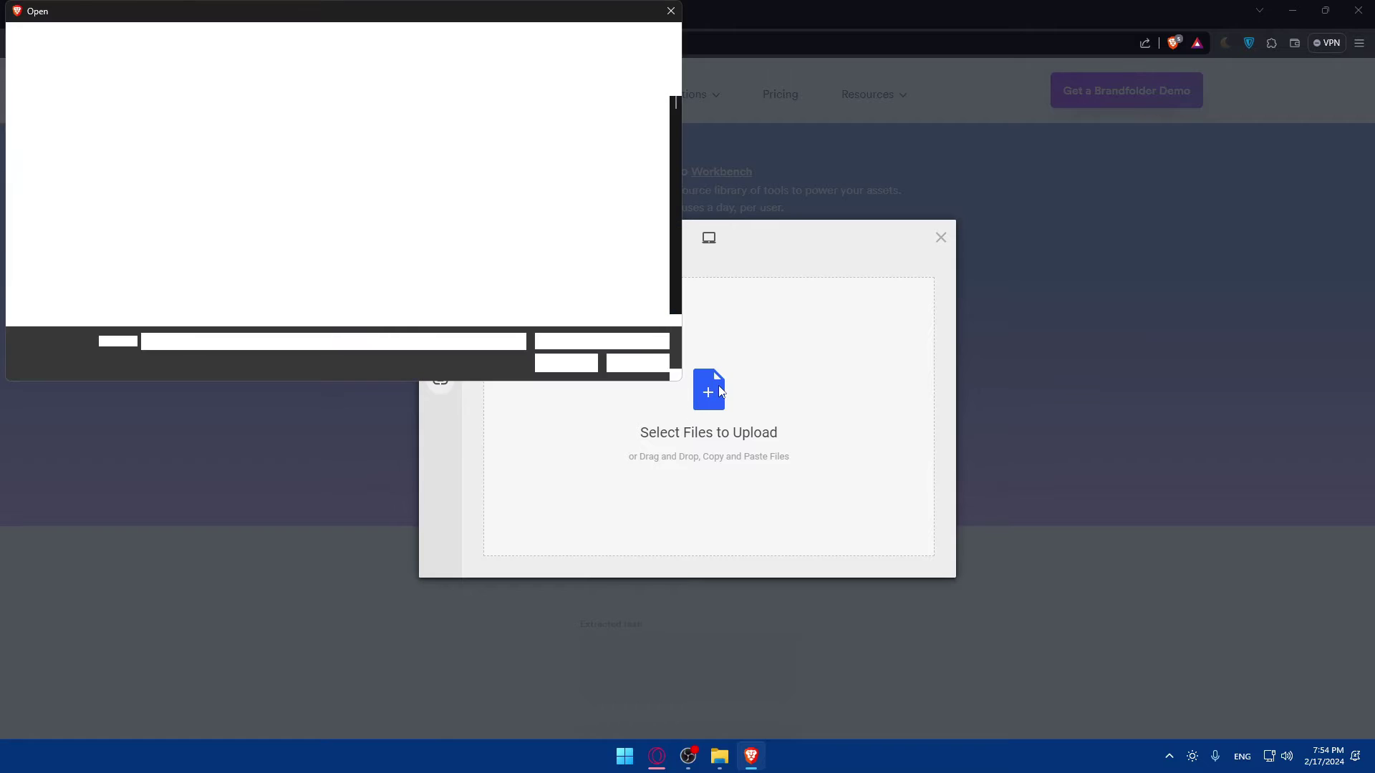
pyautogui.click(671, 11)
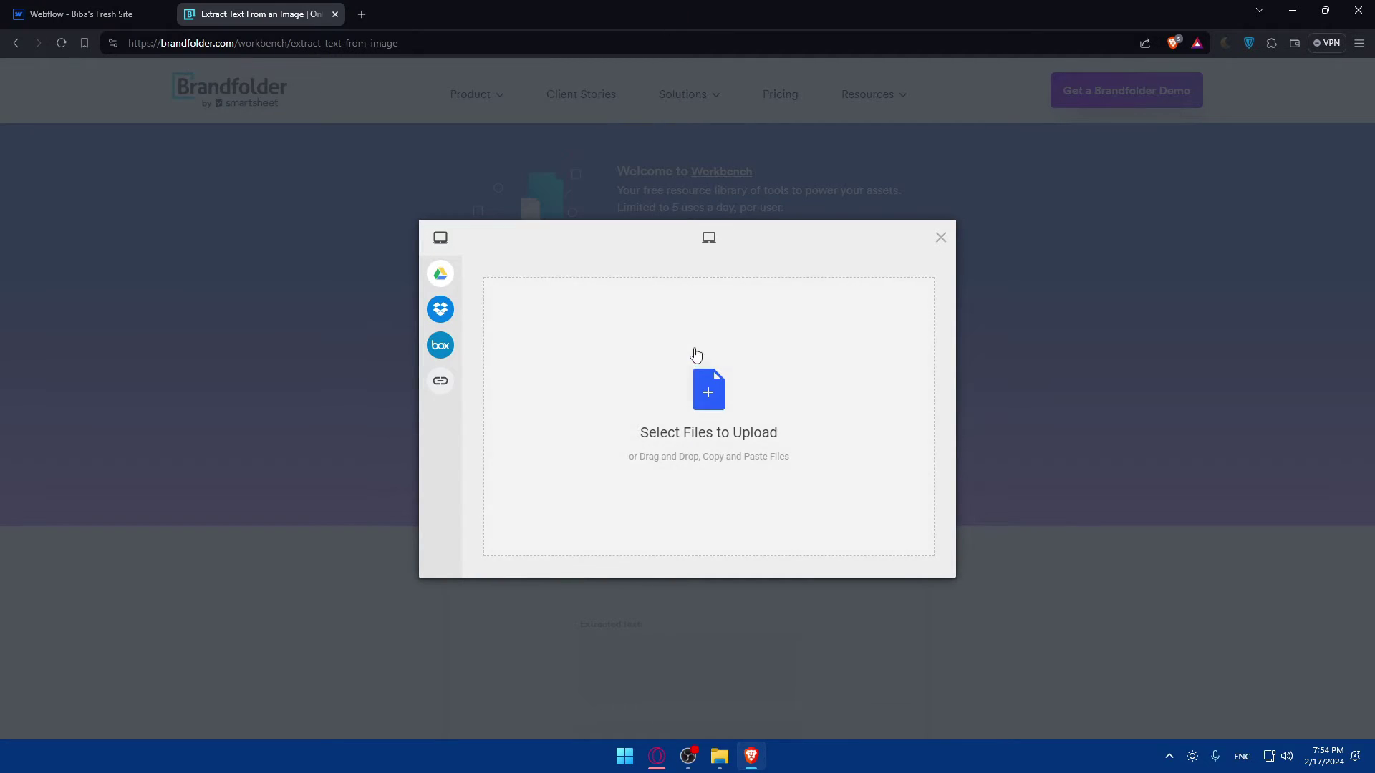
pyautogui.click(705, 387)
pyautogui.press('Escape')
pyautogui.rightClick(691, 367)
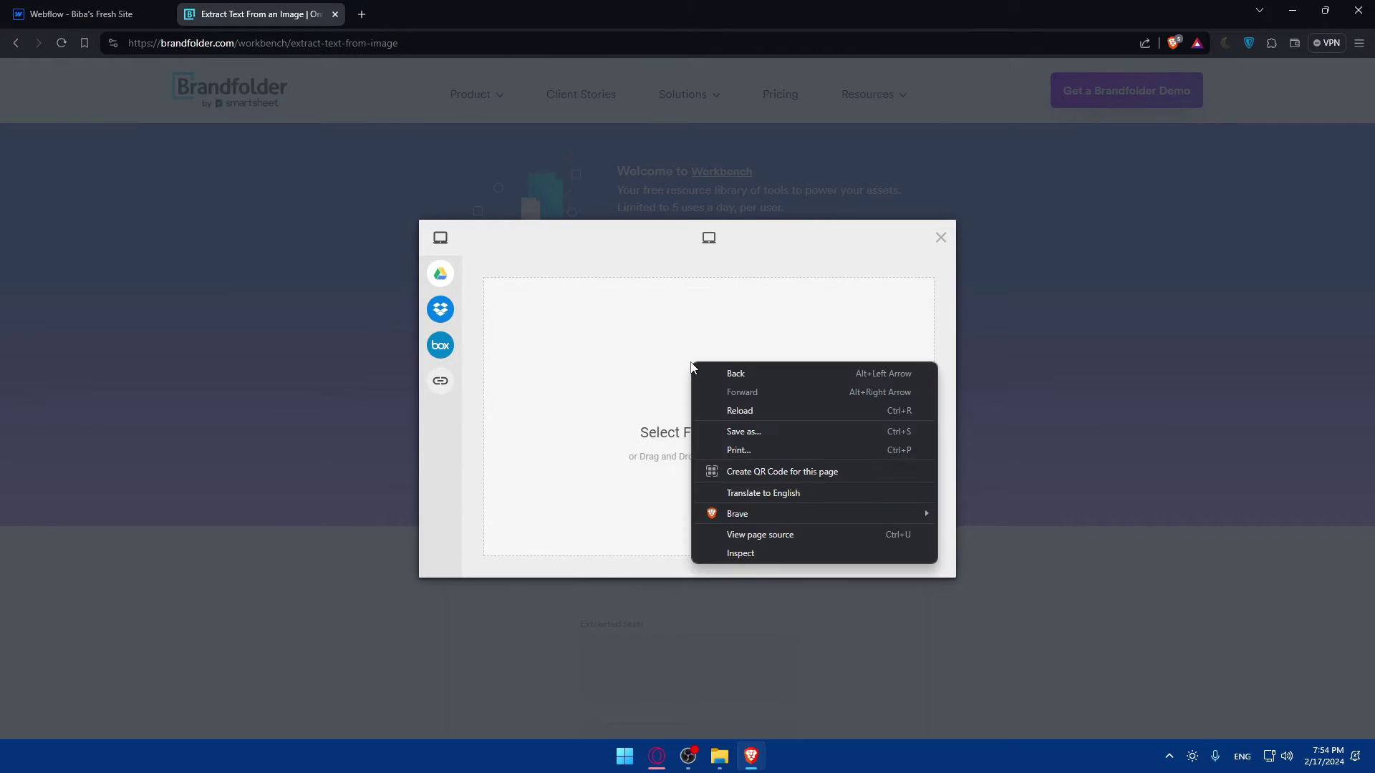
pyautogui.click(829, 282)
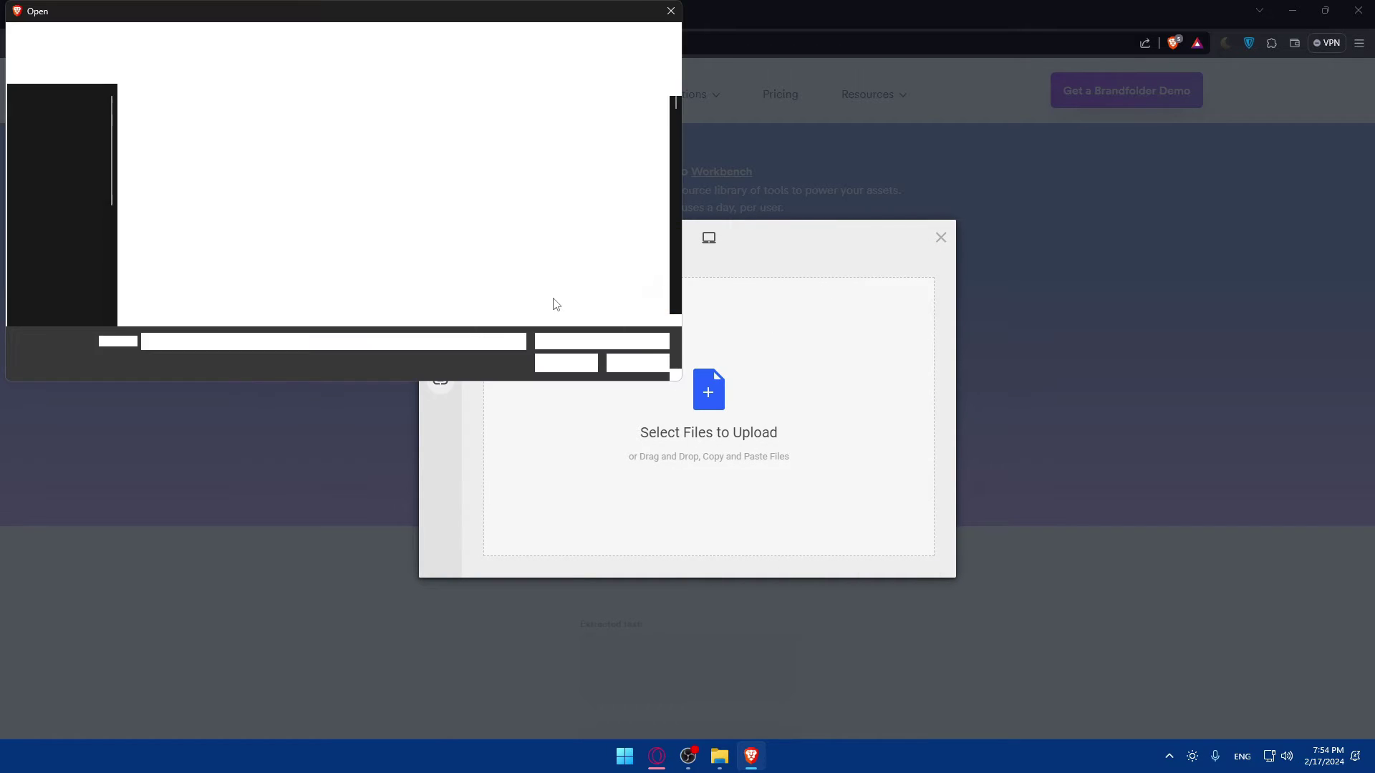
pyautogui.click(670, 11)
pyautogui.click(940, 237)
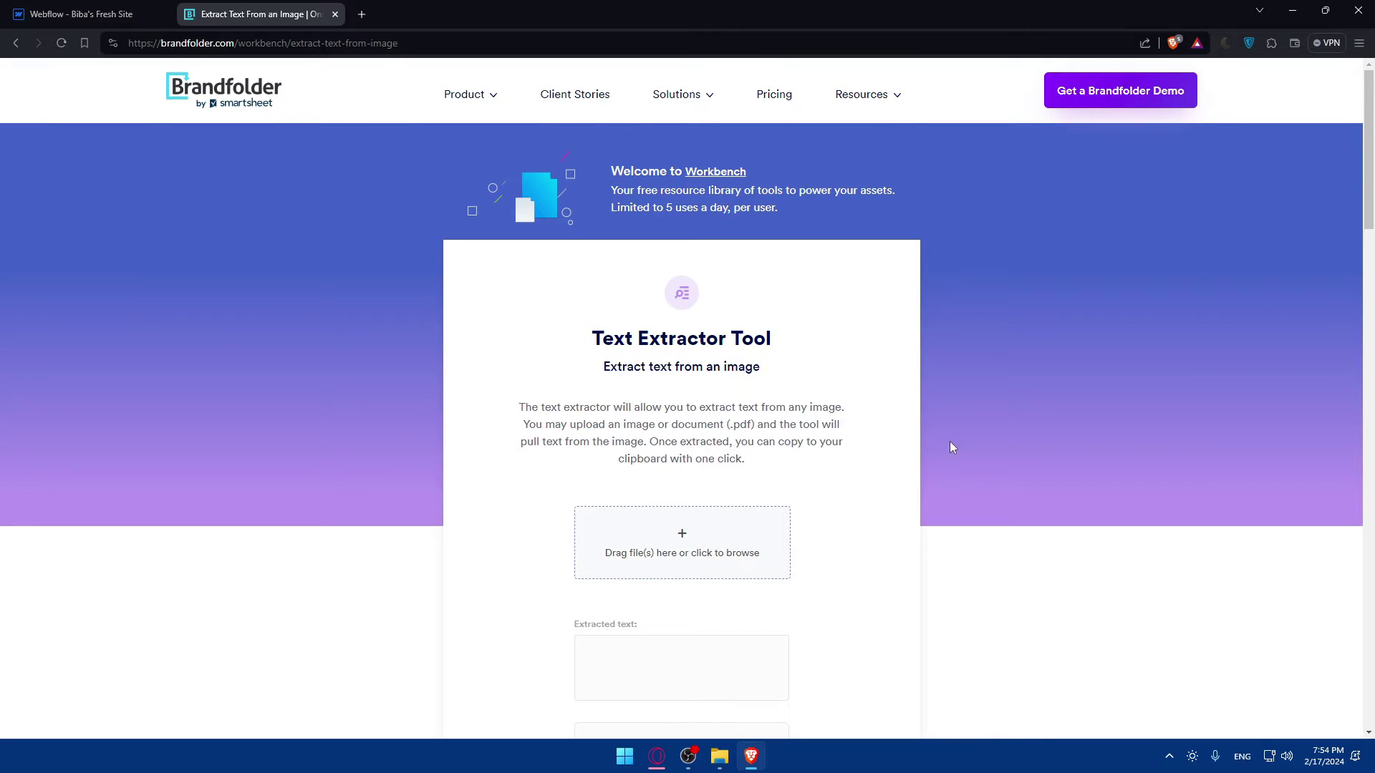
pyautogui.scroll(-2, 738, 438)
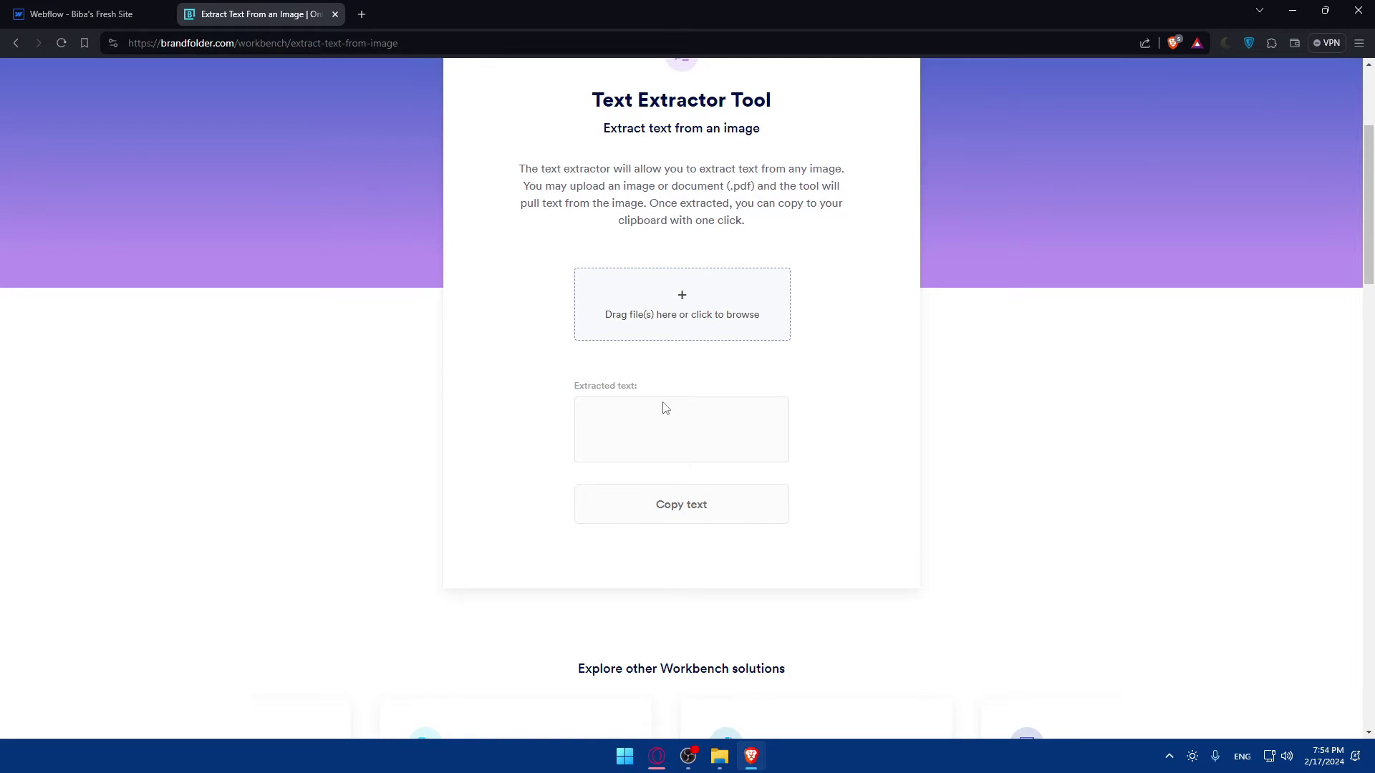
pyautogui.scroll(3, 664, 402)
pyautogui.scroll(-2, 632, 513)
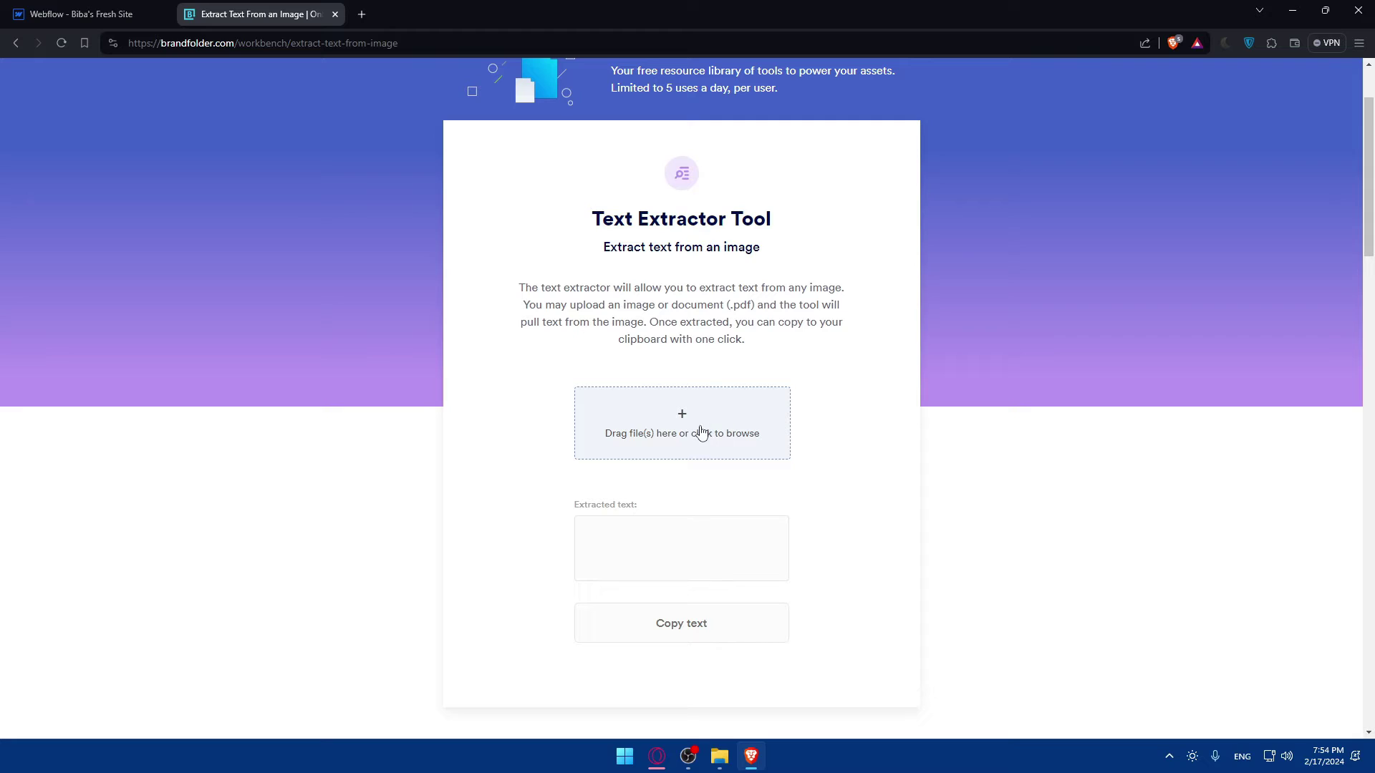
# Step: Return to the Webflow tab and select the limited-preview notice in the CSS export preview
pyautogui.hotkey('ctrl', 'shift', 'Tab')
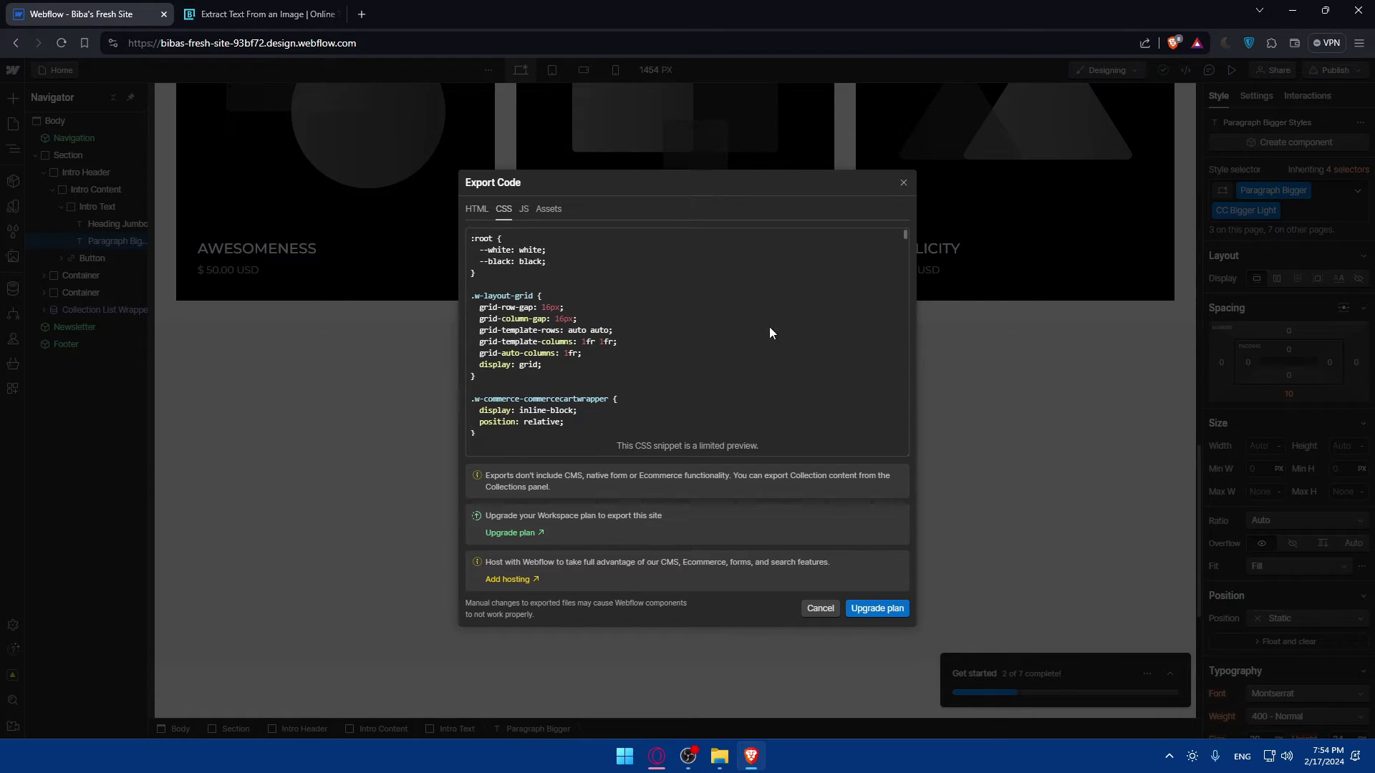
pyautogui.moveTo(905, 238); pyautogui.dragTo(901, 470)
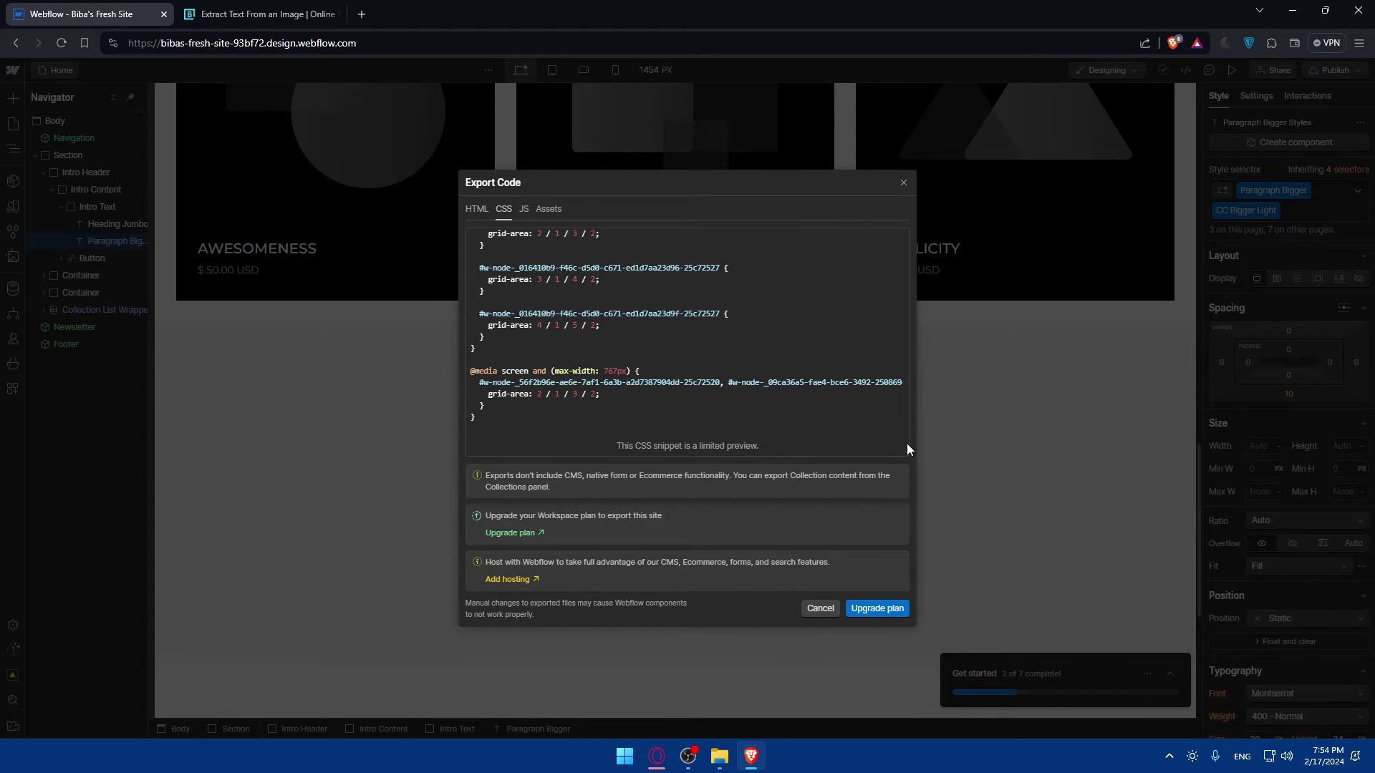
pyautogui.hscroll(2, 888, 408)
pyautogui.tripleClick(884, 451)
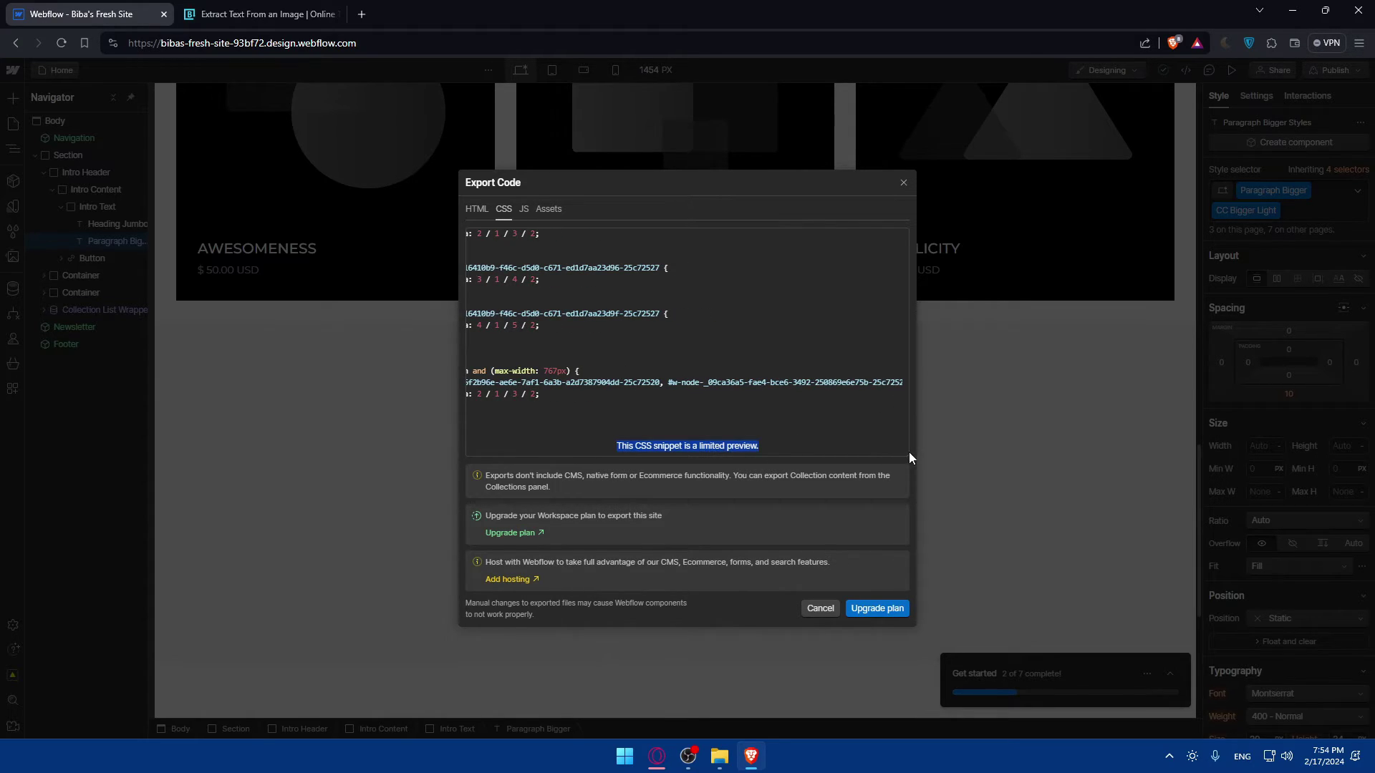
pyautogui.click(895, 391)
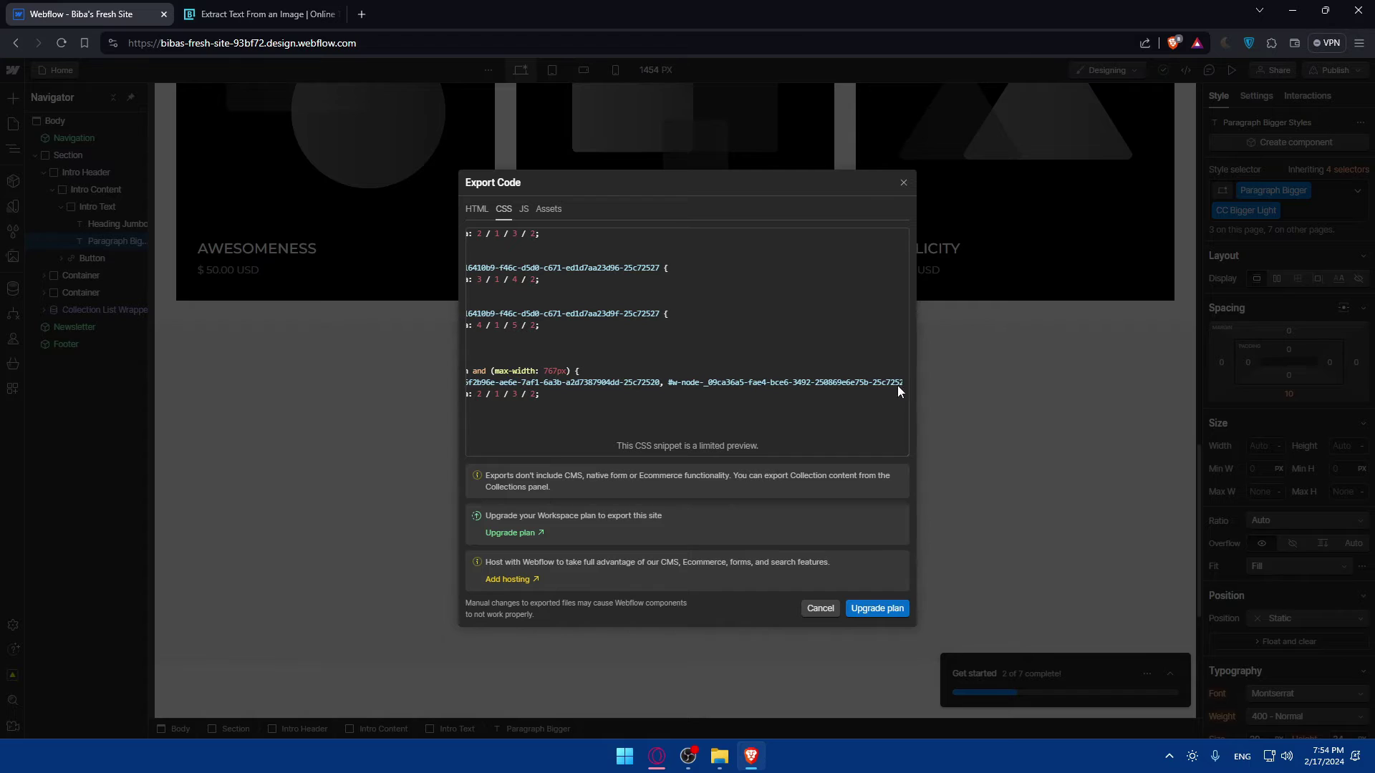
pyautogui.moveTo(485, 456); pyautogui.dragTo(597, 425)
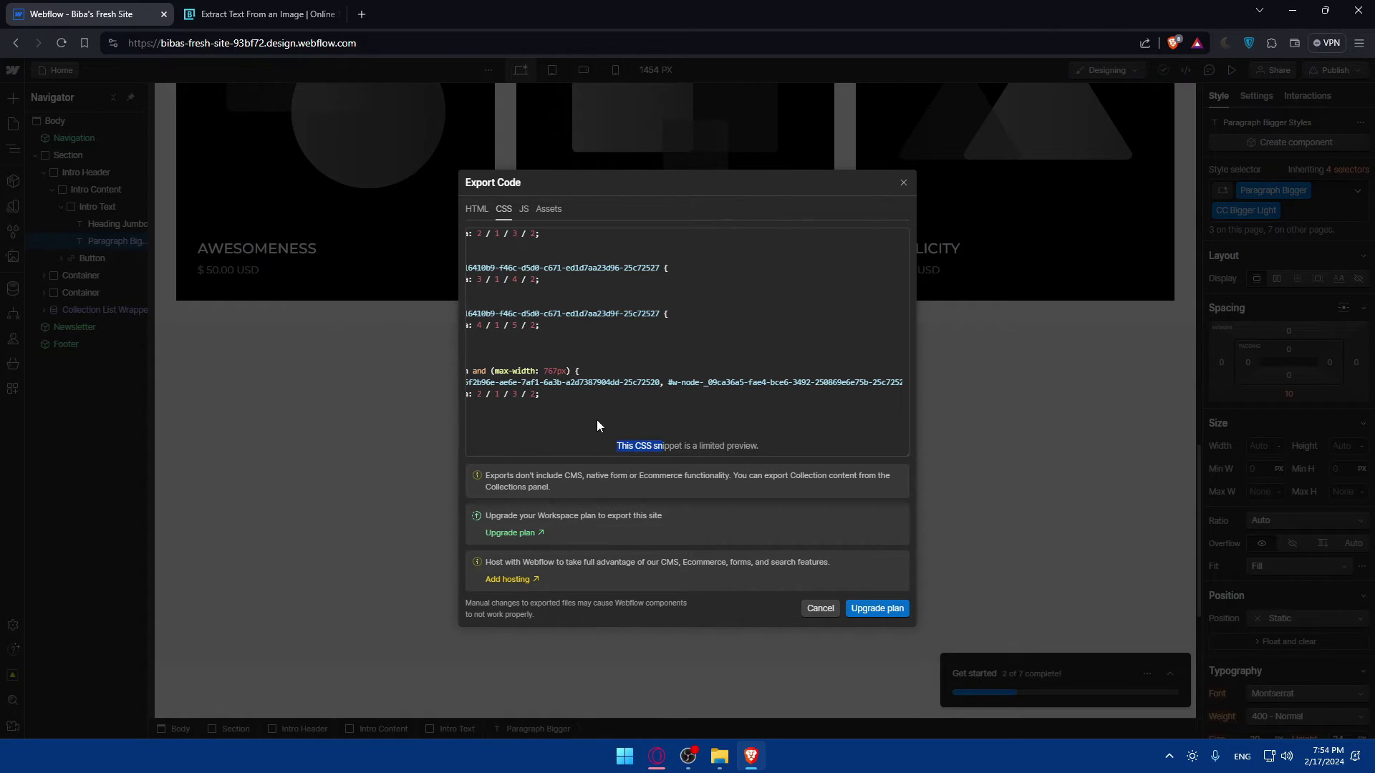
# Step: Scroll through the limited JS code preview
pyautogui.click(525, 209)
pyautogui.scroll(-2, 621, 323)
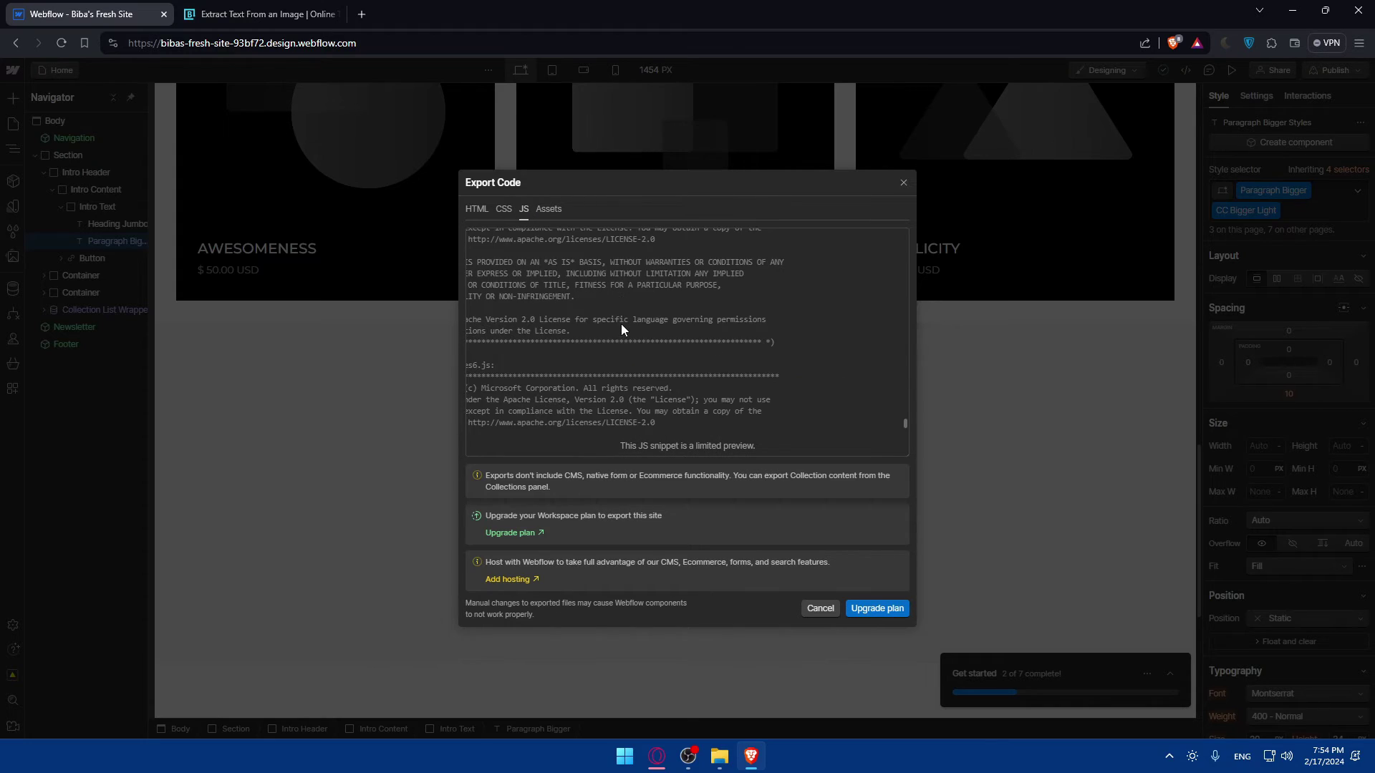
pyautogui.scroll(10, 699, 343)
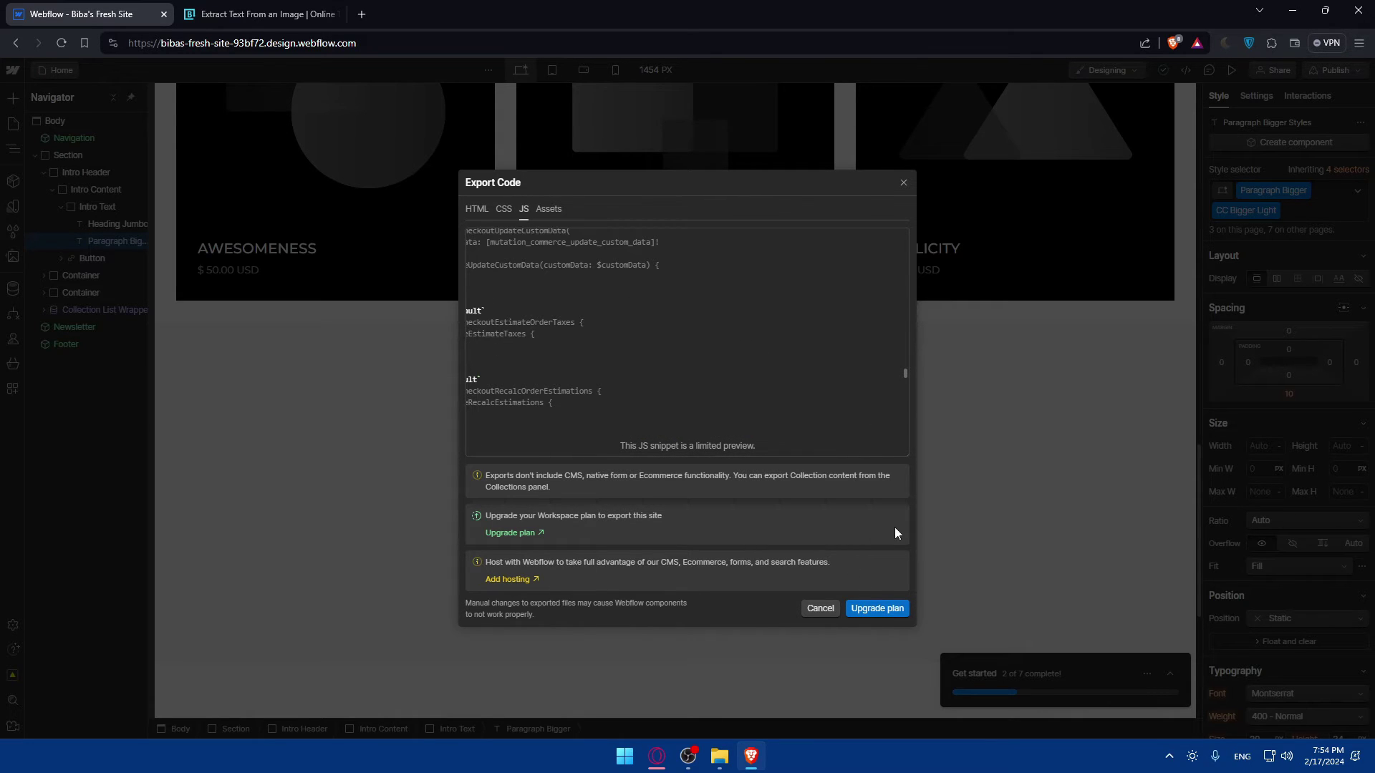
pyautogui.scroll(5, 652, 328)
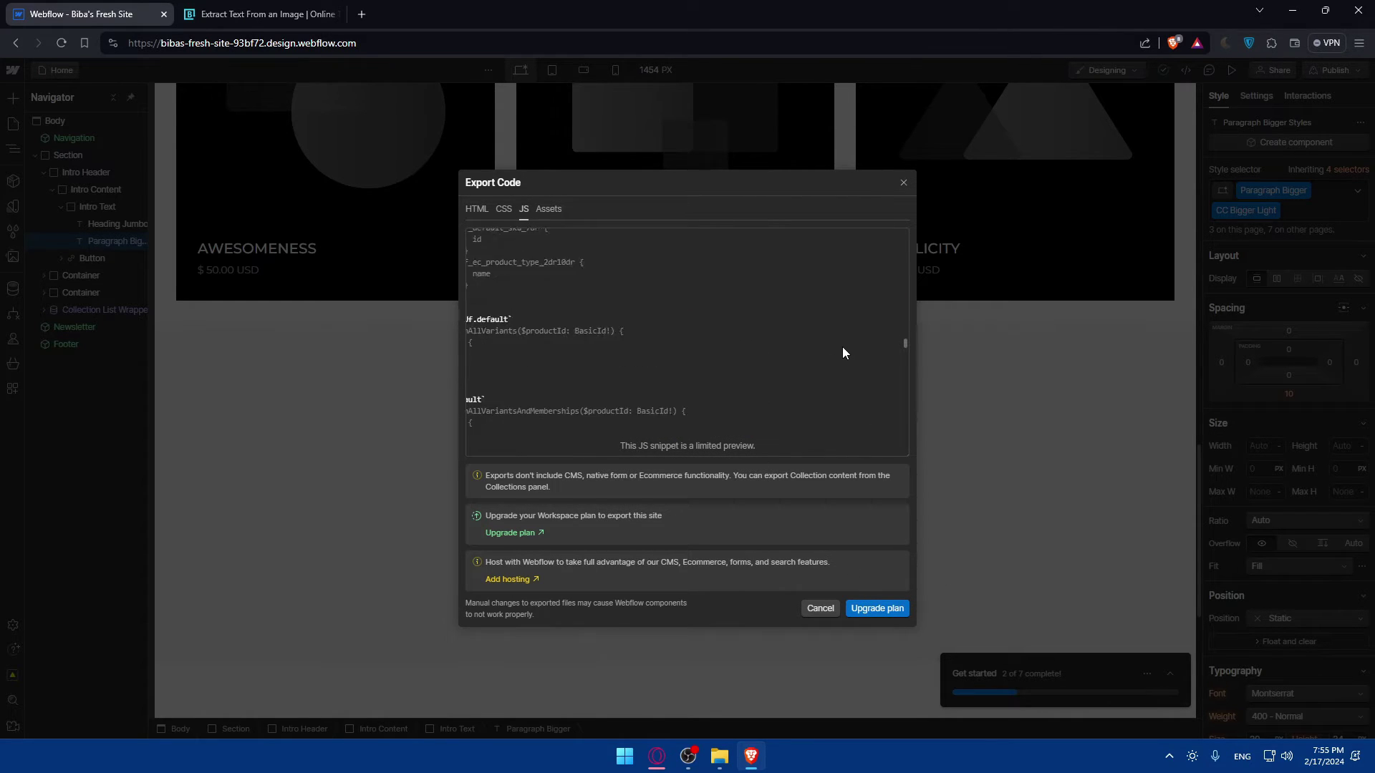
pyautogui.scroll(-7, 899, 391)
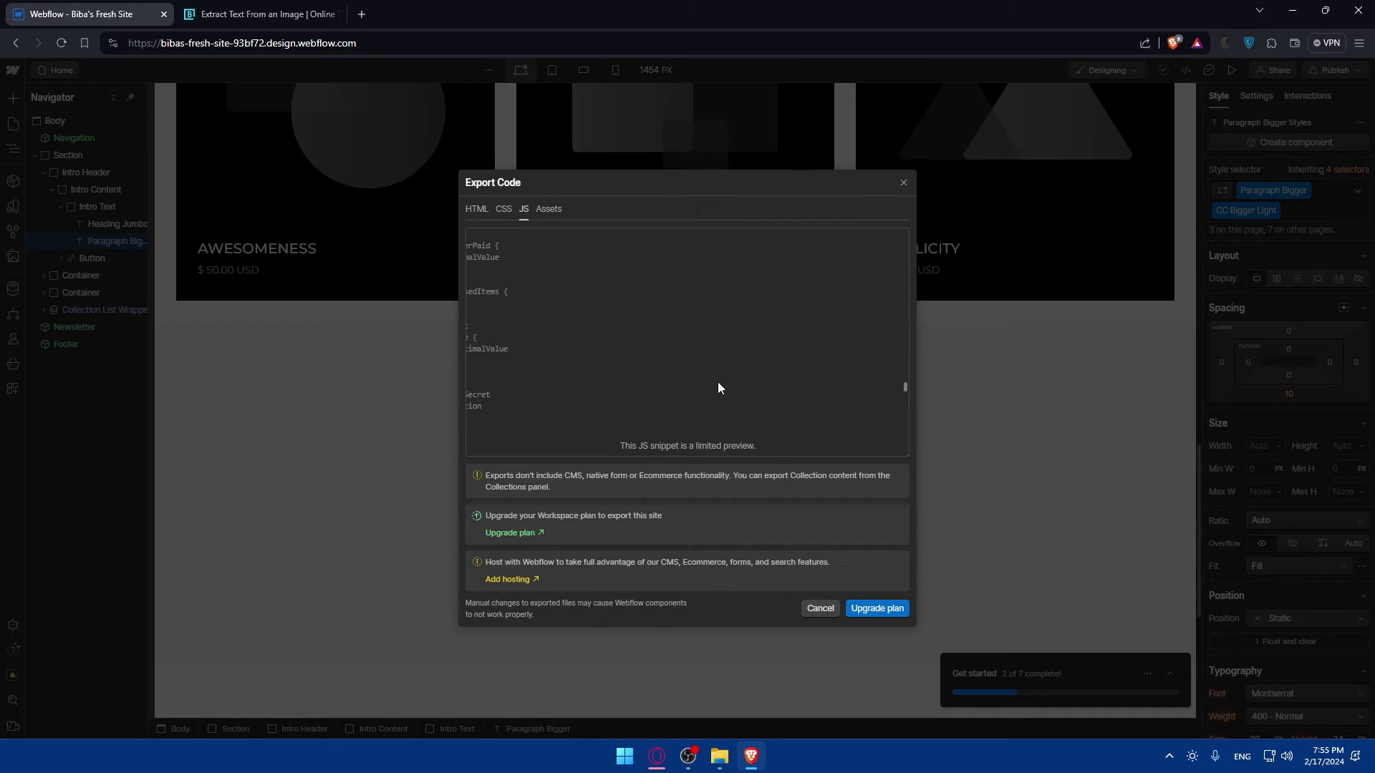
pyautogui.scroll(-4, 661, 412)
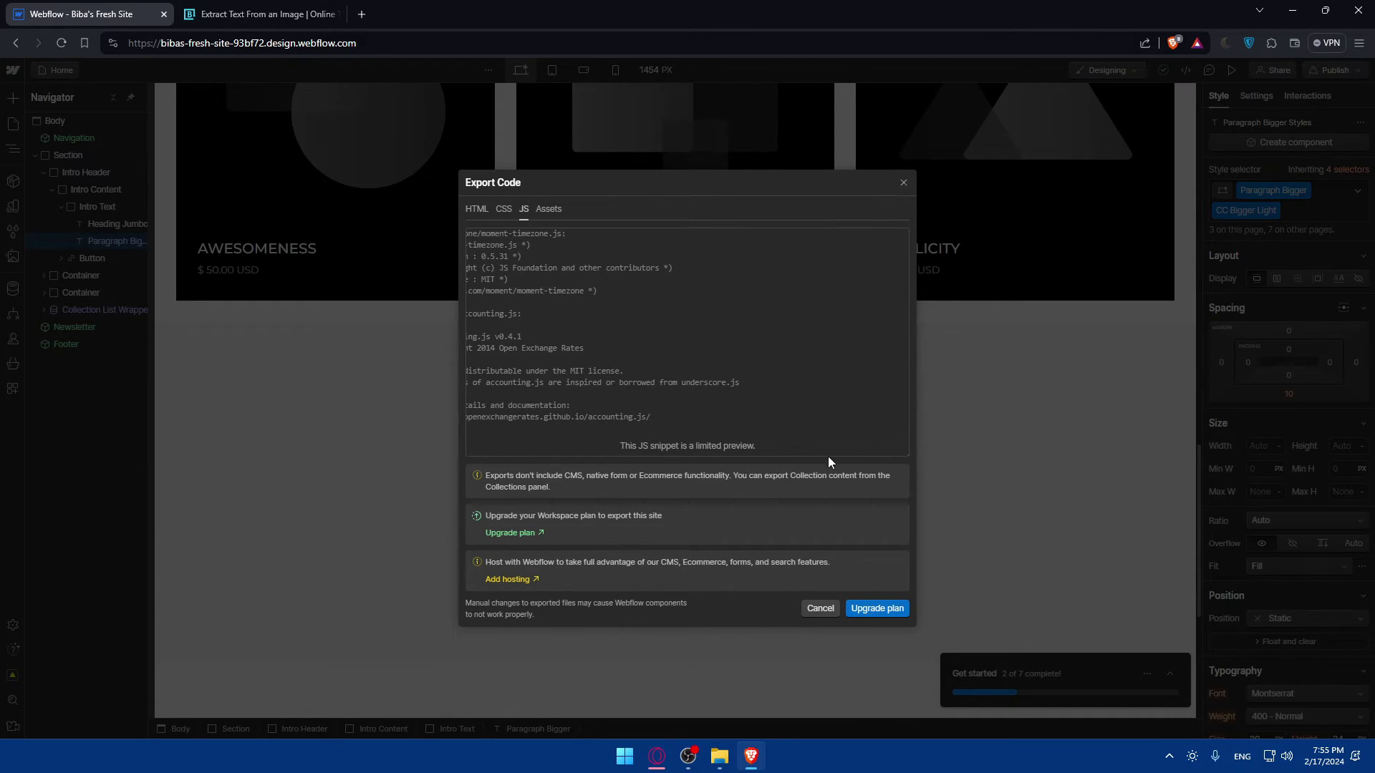
pyautogui.scroll(-3, 663, 340)
pyautogui.scroll(3, 662, 387)
# Step: Close Export Code, scroll the canvas to the top and select the Navigation component instance
pyautogui.click(904, 184)
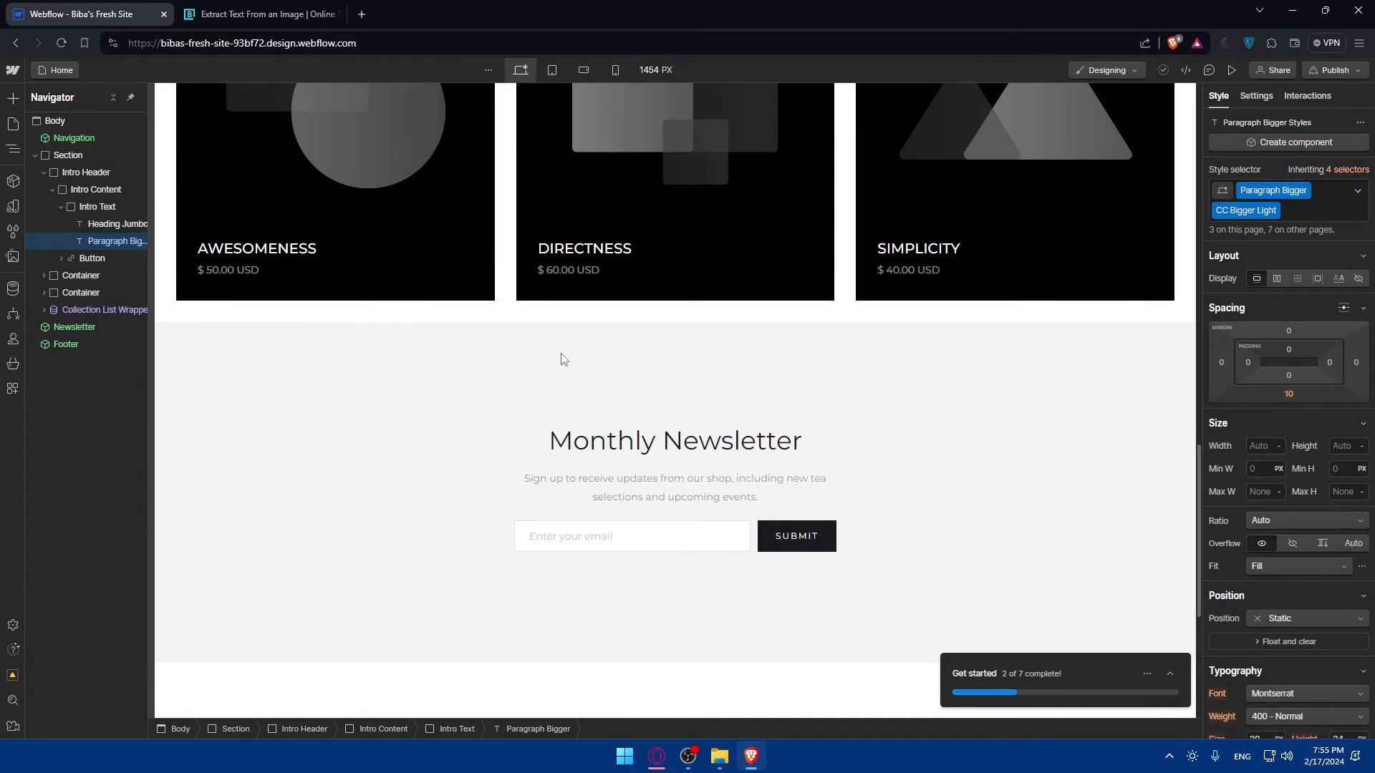
pyautogui.scroll(6, 562, 359)
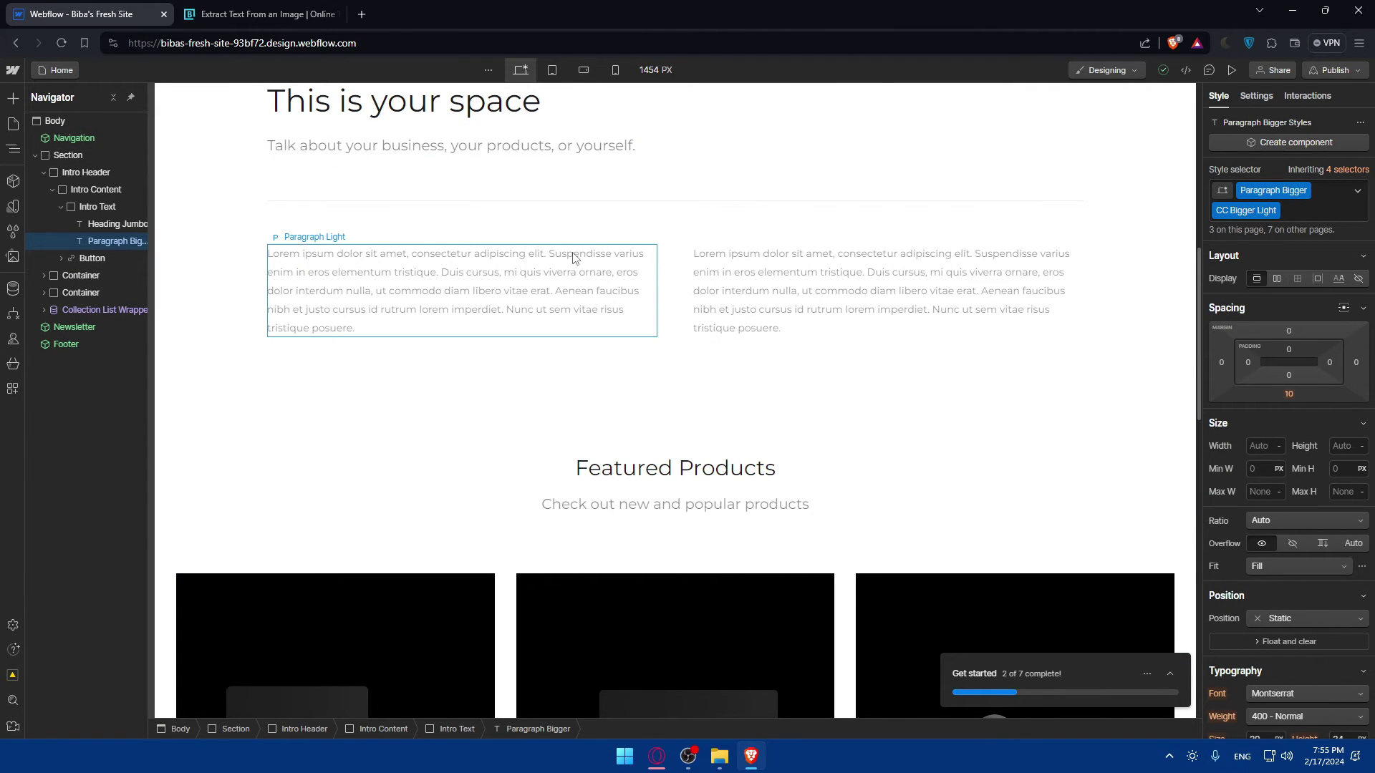
pyautogui.scroll(8, 573, 254)
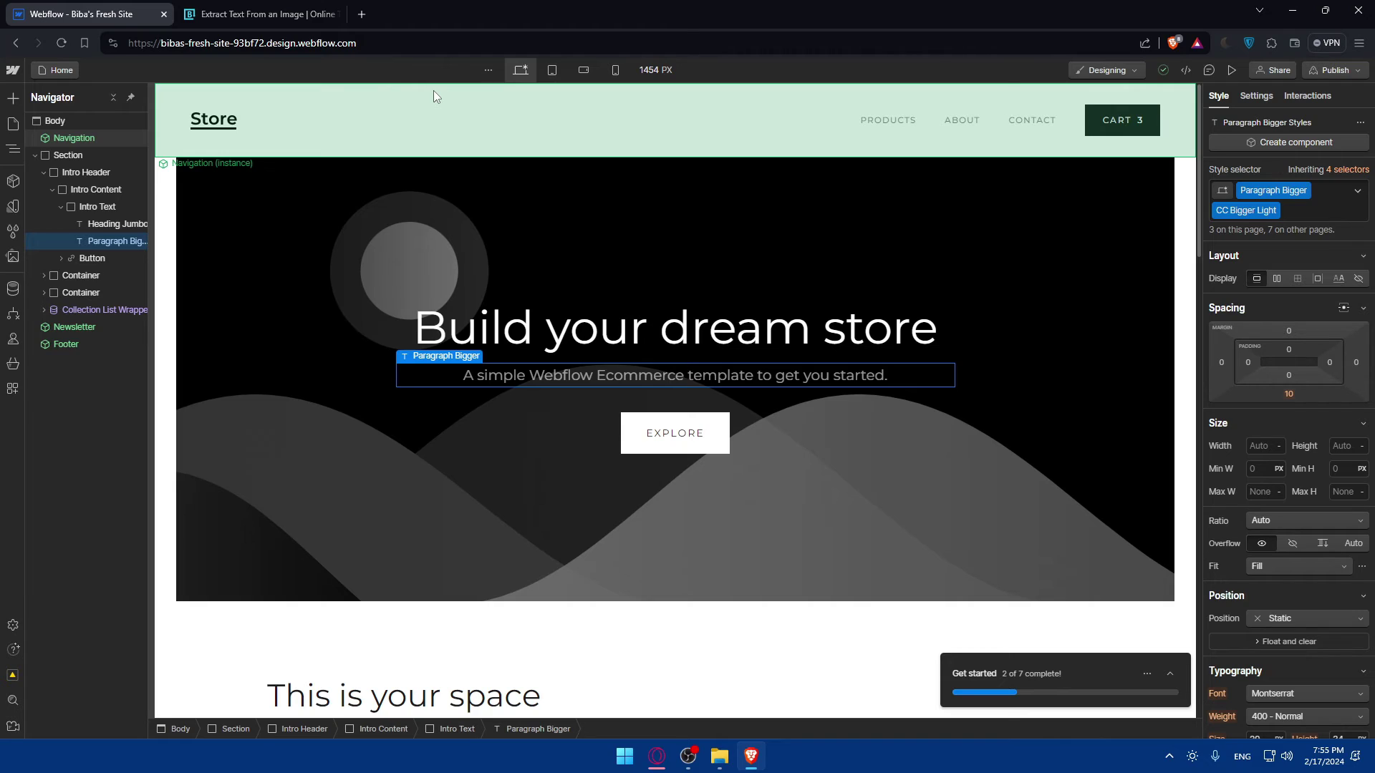
pyautogui.click(390, 117)
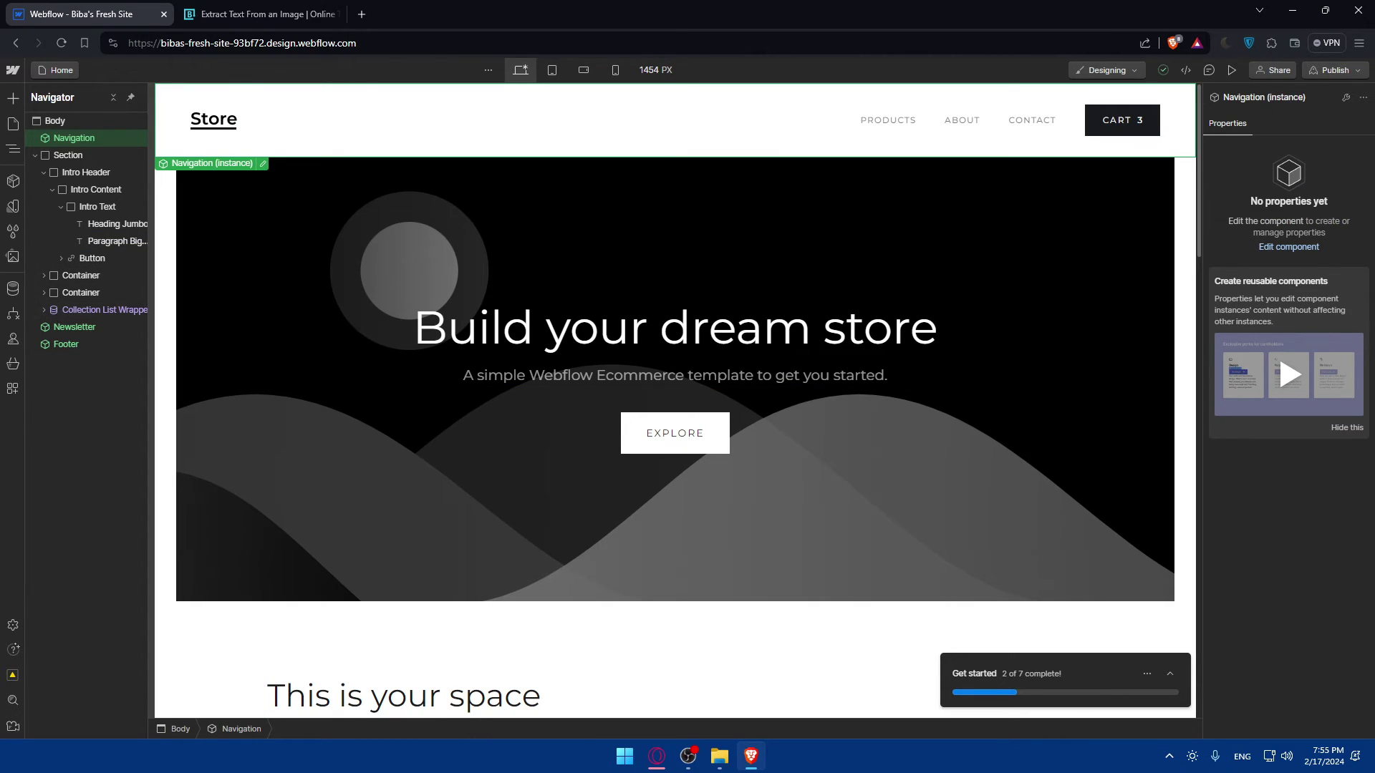
# Step: Reopen the Export Code preview, then close it to return to the Store homepage in the Designer
pyautogui.click(1190, 71)
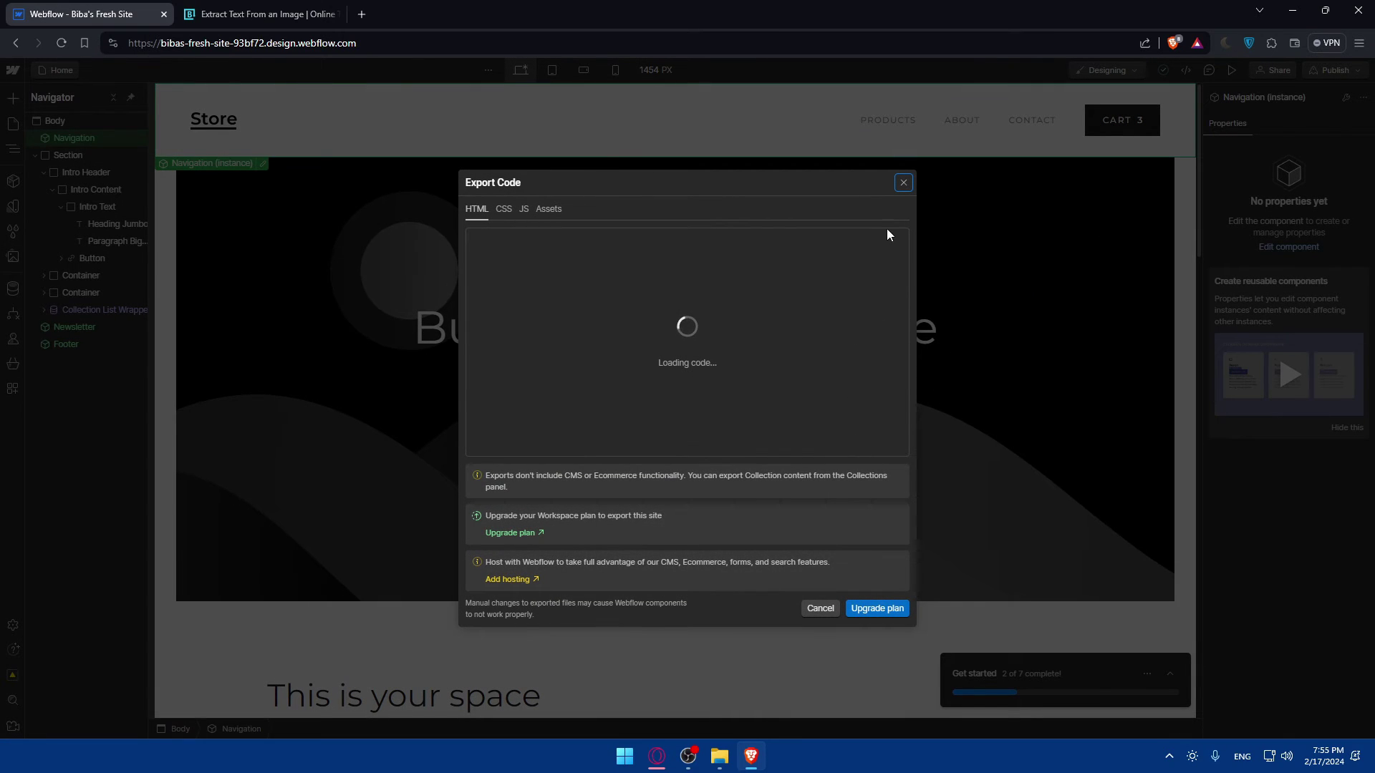
pyautogui.click(903, 183)
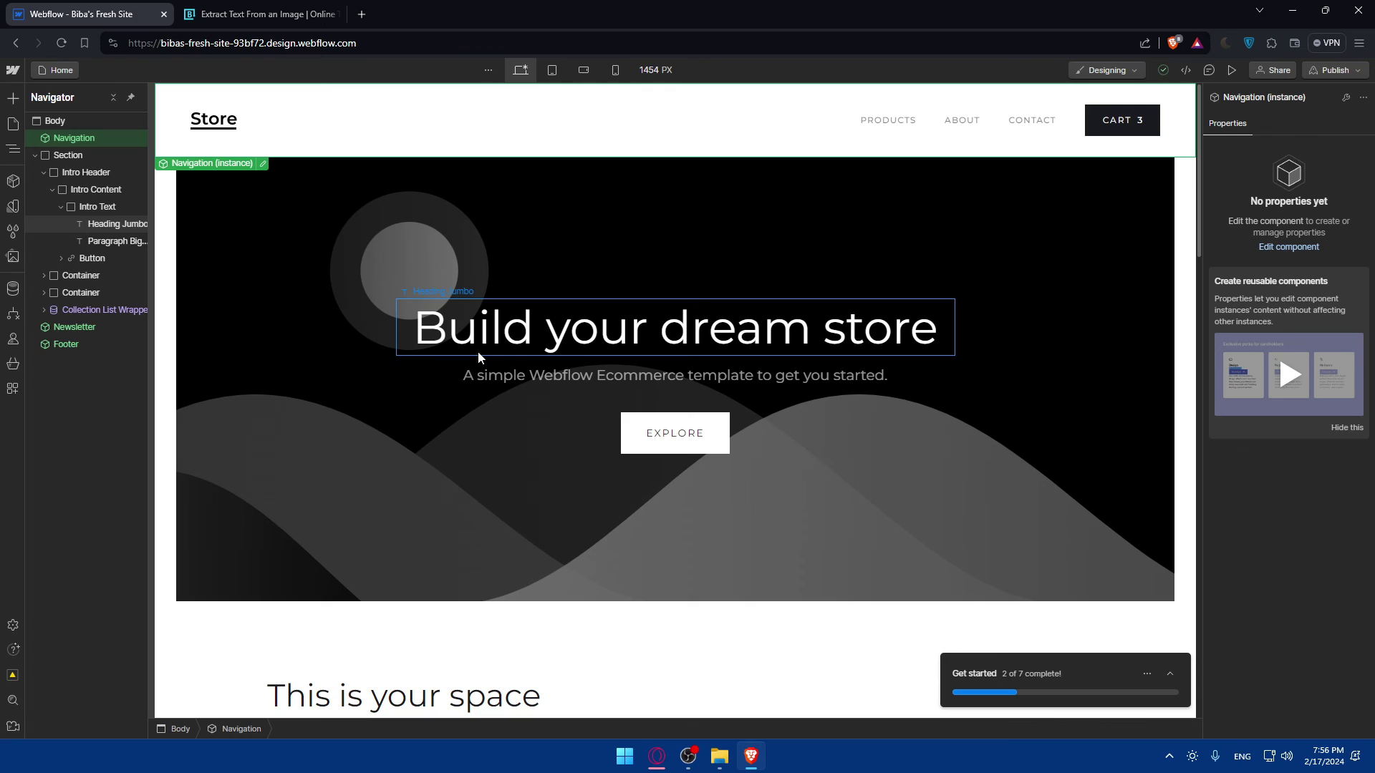
# Step: Close the Webflow Designer and Extract Text From an Image tabs, keeping one blank New Tab
pyautogui.click(166, 16)
pyautogui.click(191, 15)
pyautogui.click(163, 14)
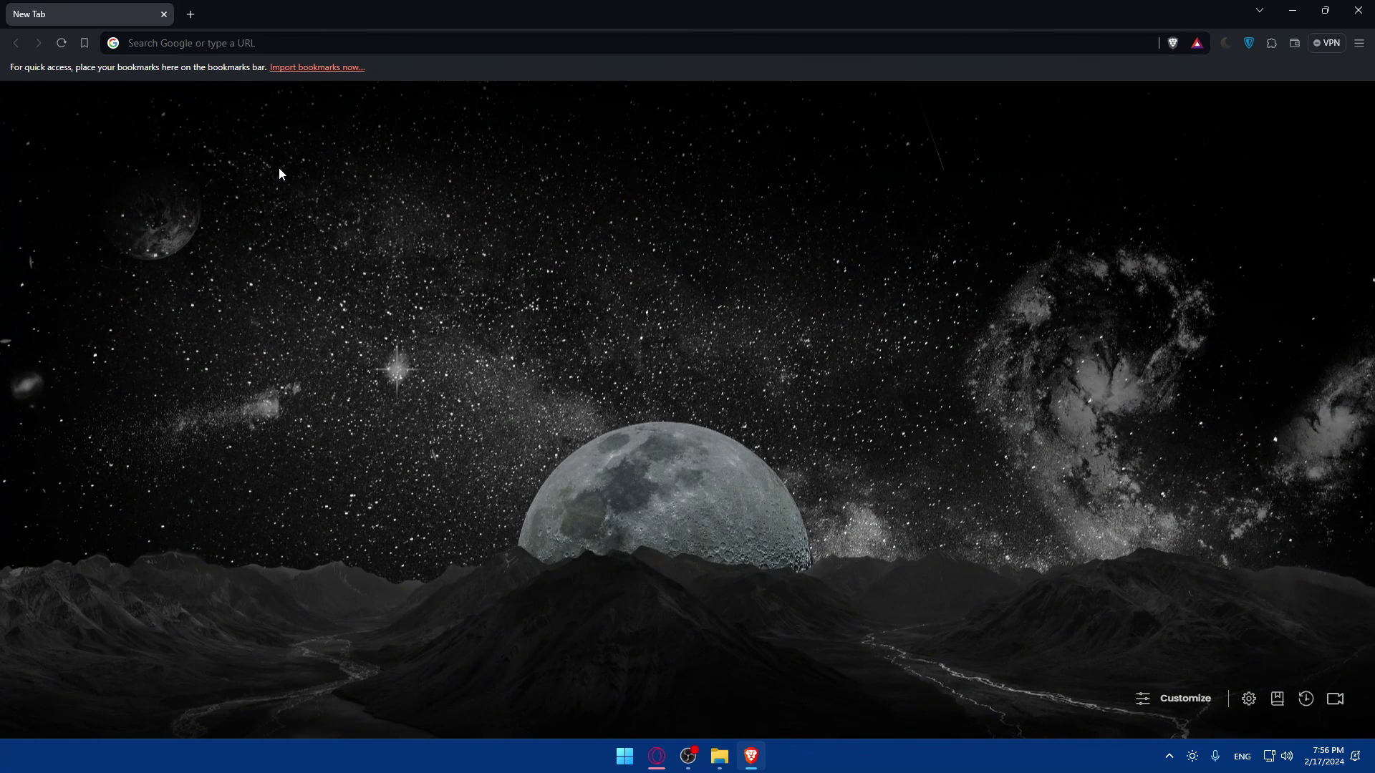